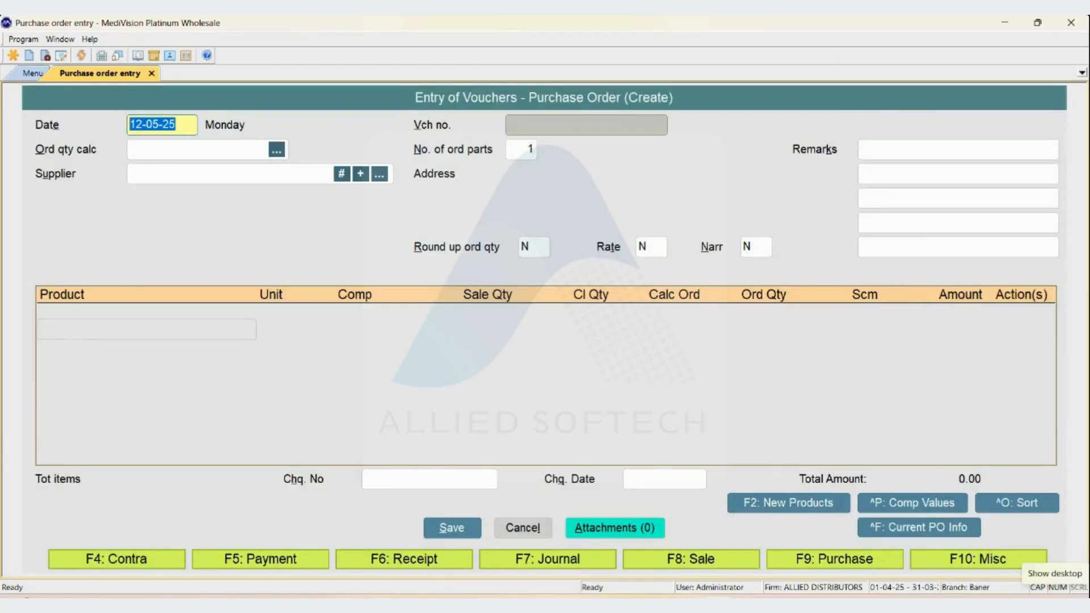
Step: Set the purchase order date to 30-04-25 and the order quantity calculation to Sales X Ratio
{"action": "type", "text": "300425"}
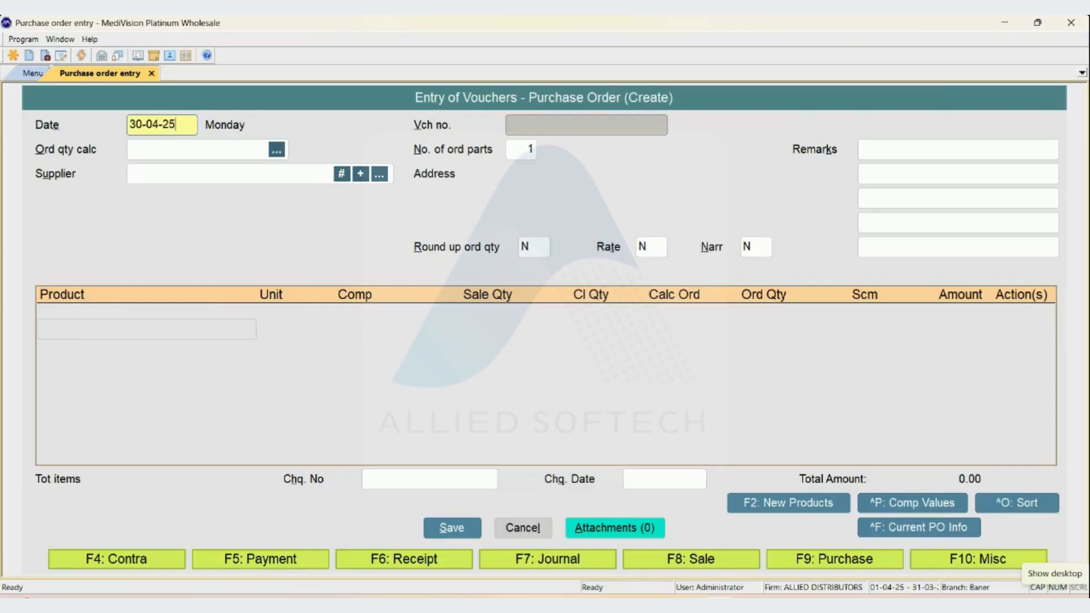
{"action": "key", "text": "Return"}
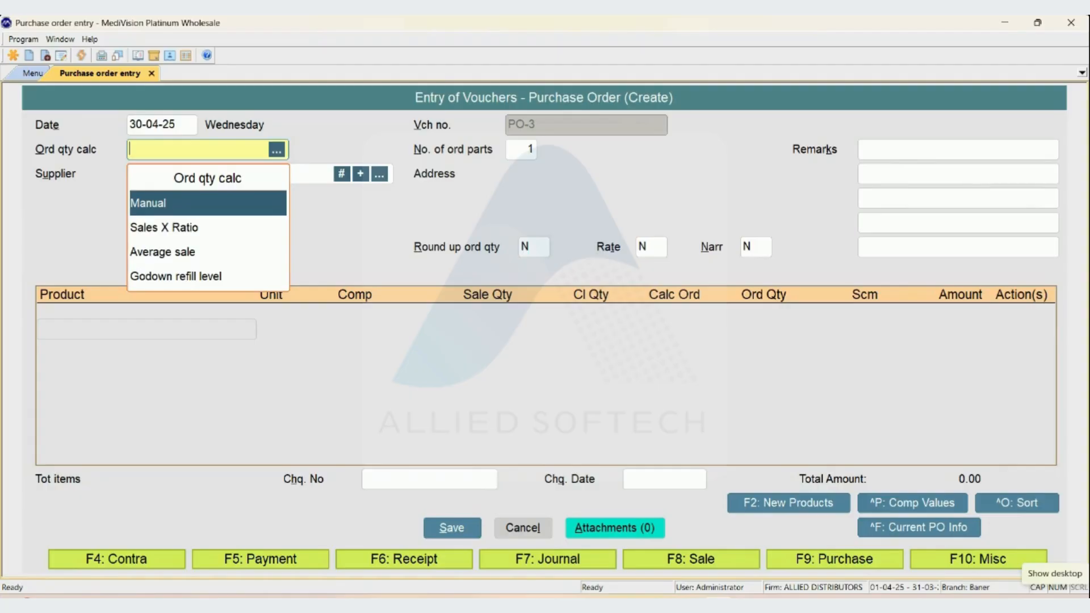
{"action": "key", "text": "Down"}
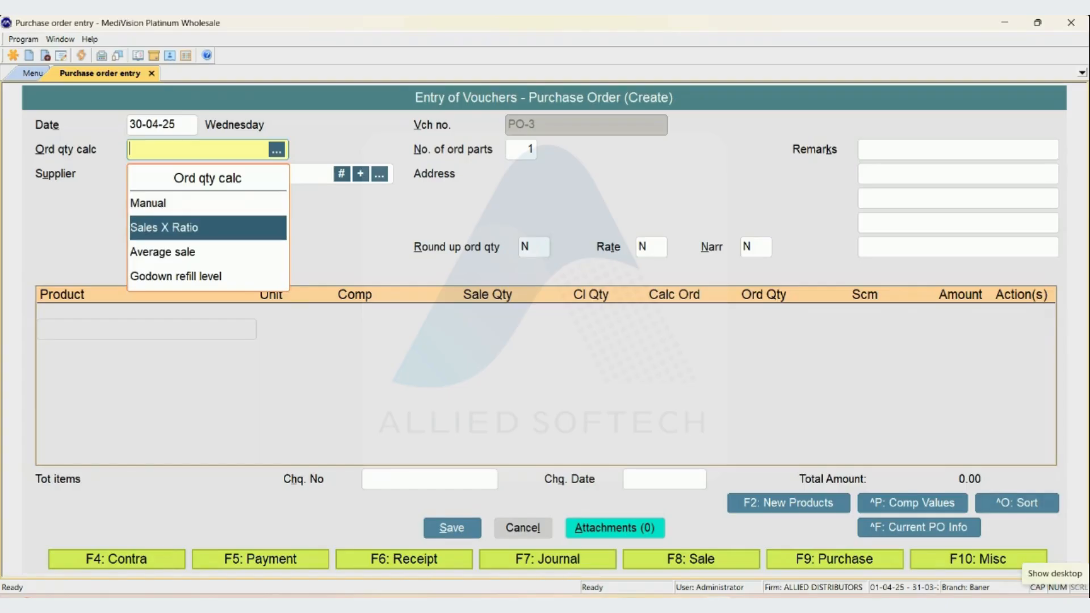
{"action": "key", "text": "Return"}
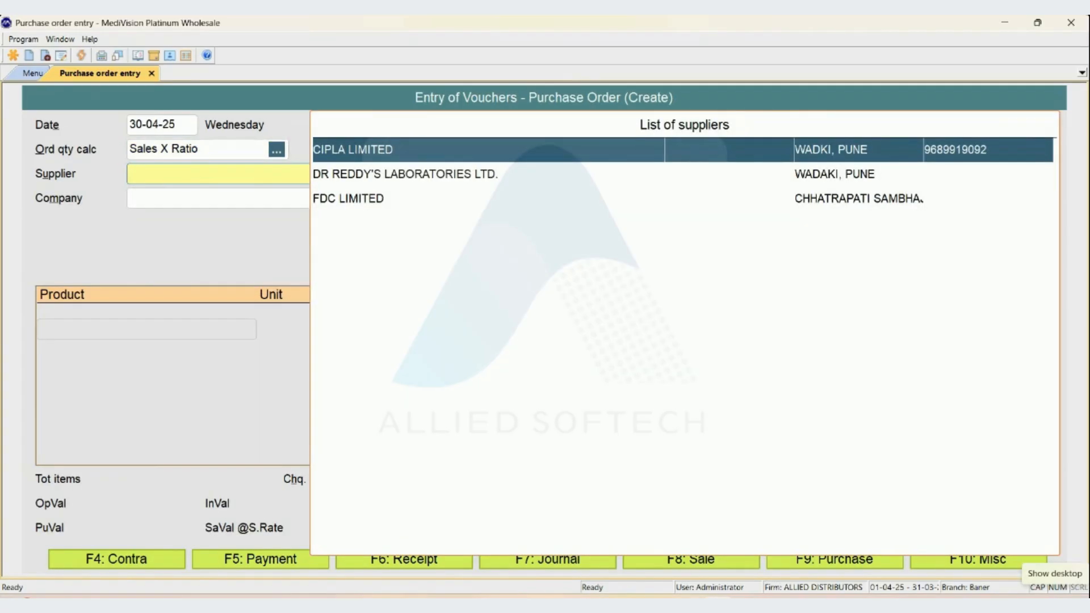
Step: Choose DR REDDY'S LABORATORIES LTD. as the supplier and accept auto-selecting its linked companies
{"action": "type", "text": "DR"}
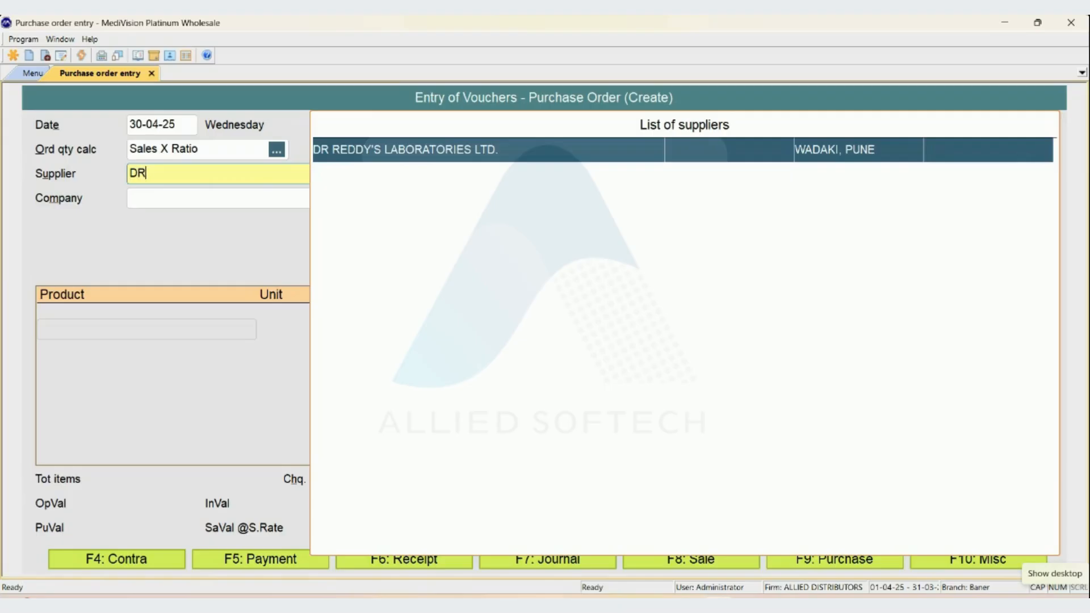
{"action": "key", "text": "Return"}
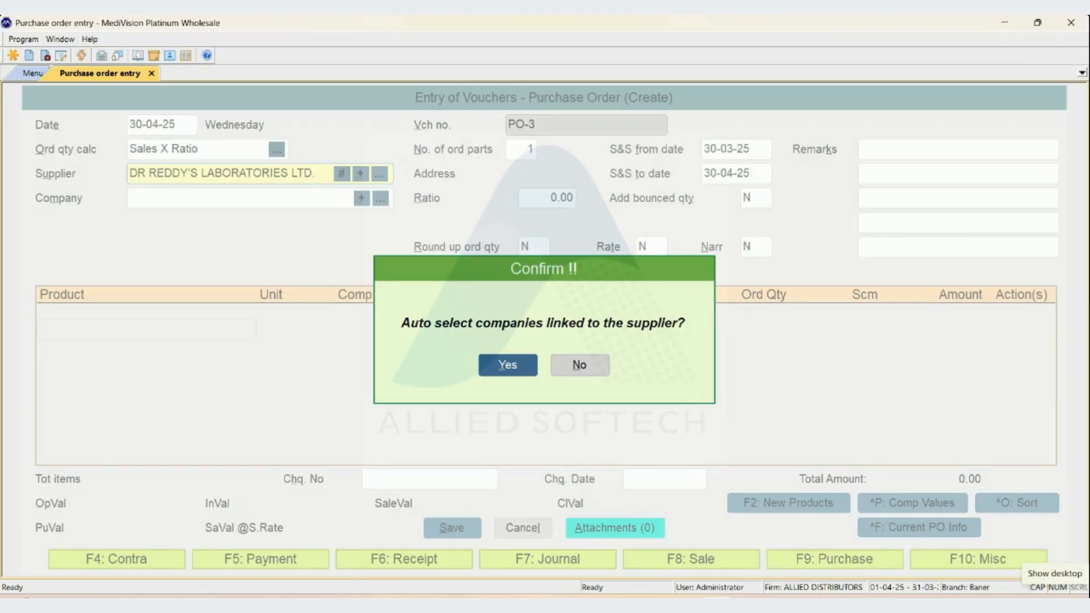
{"action": "key", "text": "Return"}
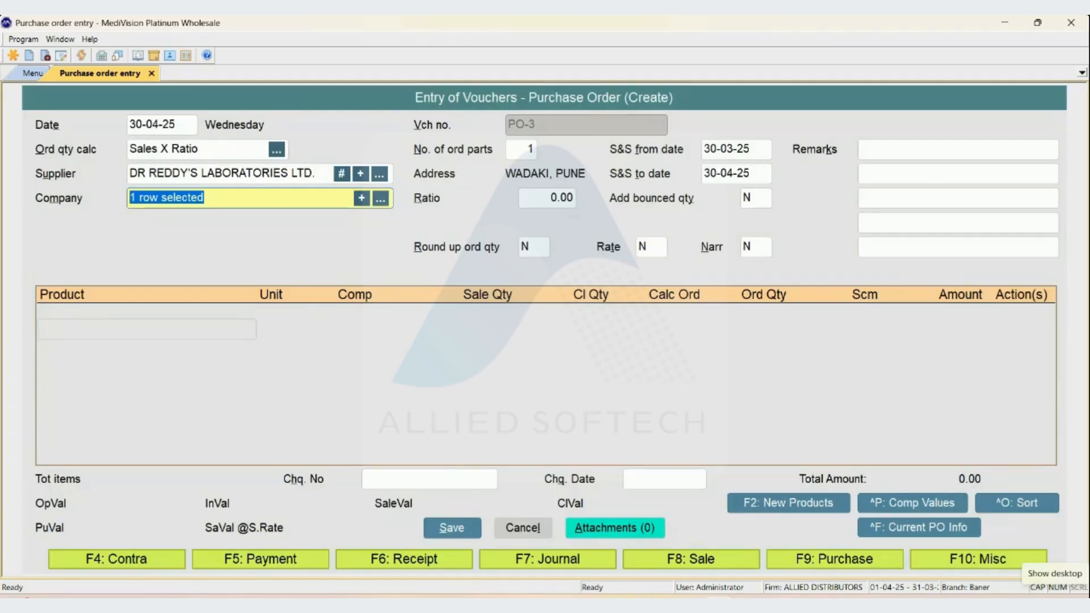
Step: Filter the company list by DR and confirm DR REDDY'S LABS LTD as the only selected company
{"action": "type", "text": "DR"}
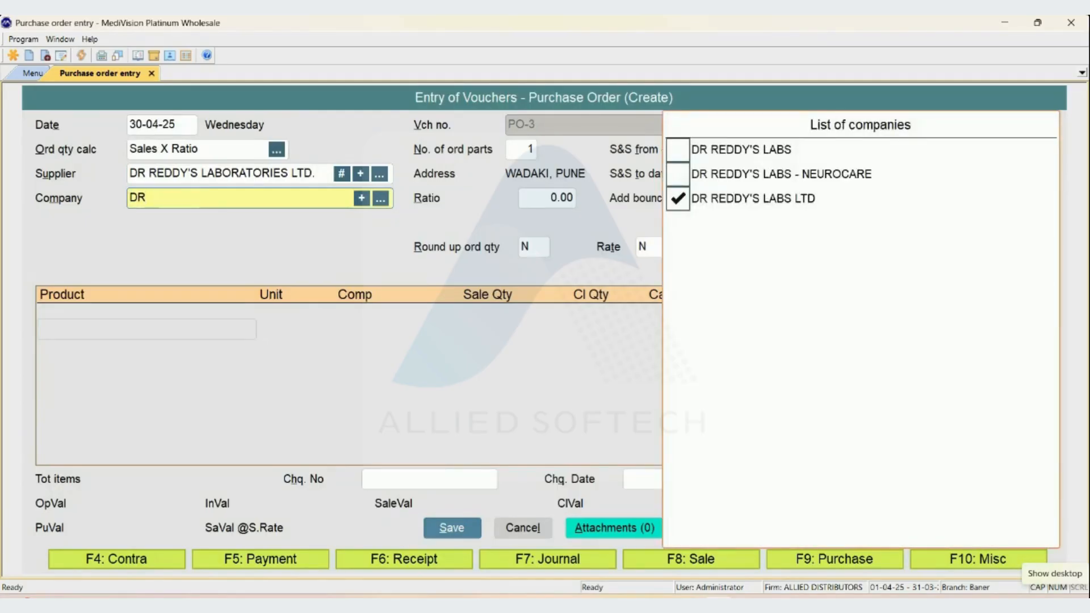
{"action": "key", "text": "Down"}
{"action": "key", "text": "Down"}
{"action": "key", "text": "Down"}
{"action": "key", "text": "Up"}
{"action": "key", "text": "Down"}
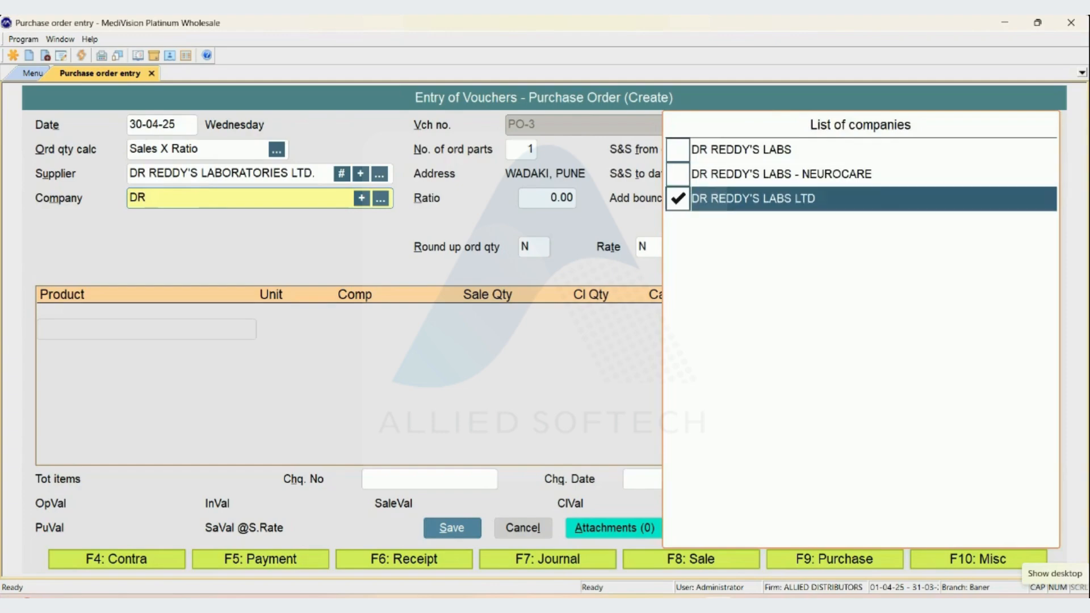
{"action": "key", "text": "Return"}
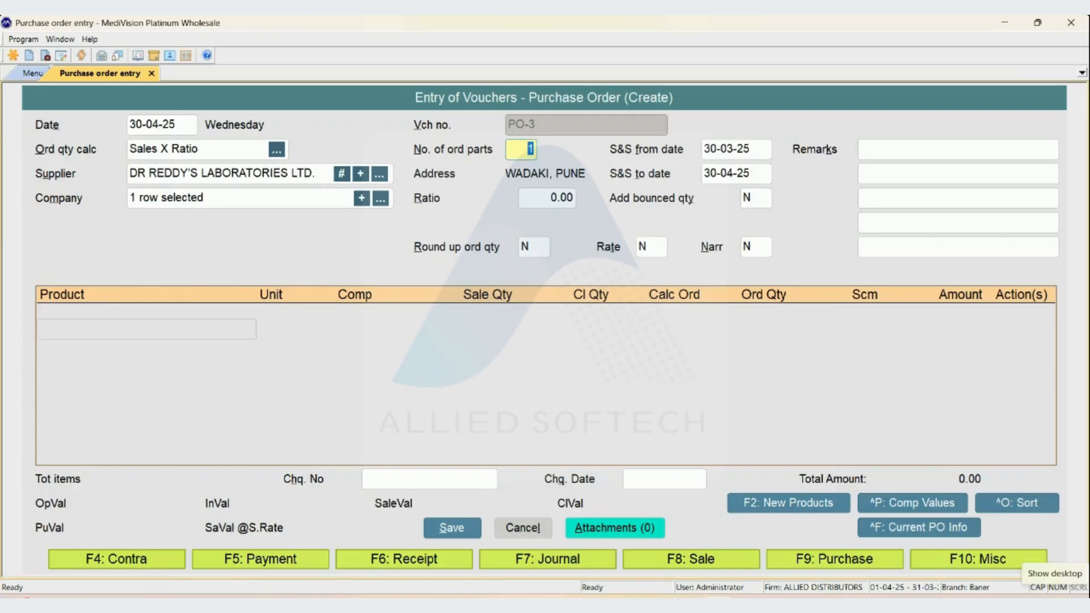
Step: Set the number of order parts to 2
{"action": "type", "text": "2"}
{"action": "key", "text": "BackSpace"}
{"action": "type", "text": "5"}
{"action": "key", "text": "BackSpace"}
{"action": "type", "text": "2"}
{"action": "key", "text": "Return"}
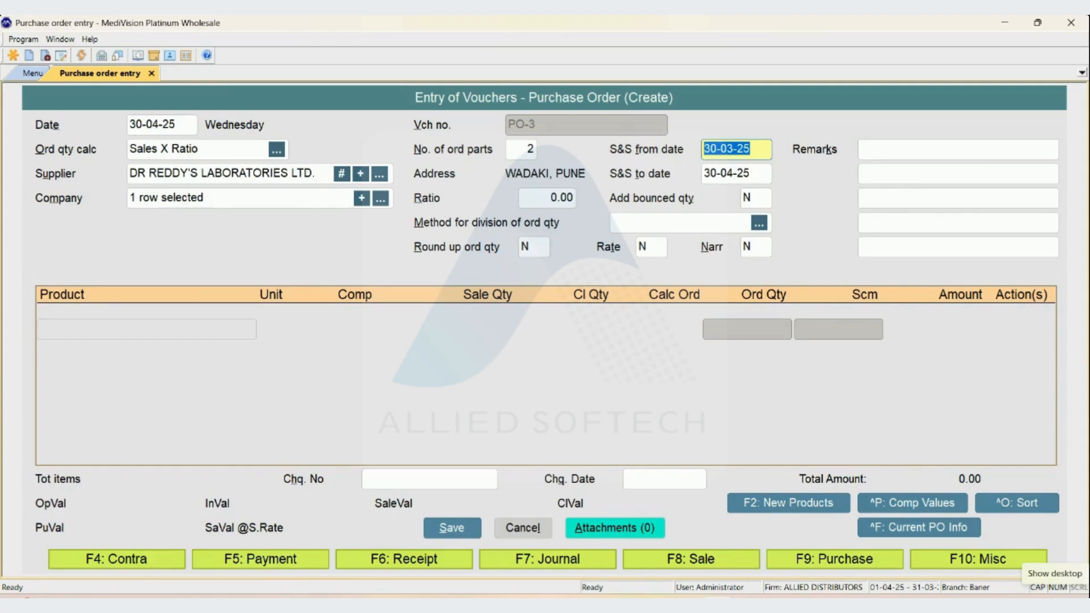
Step: Set the S&S period from 01-04-25 to 30-04-25
{"action": "type", "text": "01-04-"}
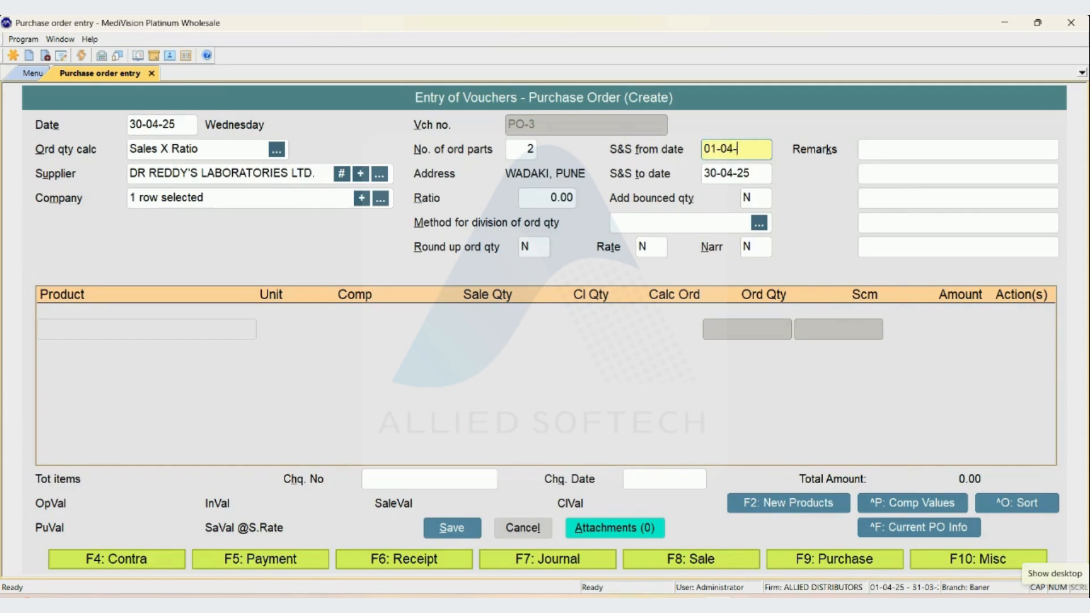
{"action": "type", "text": "25"}
{"action": "key", "text": "Return"}
{"action": "type", "text": "300425"}
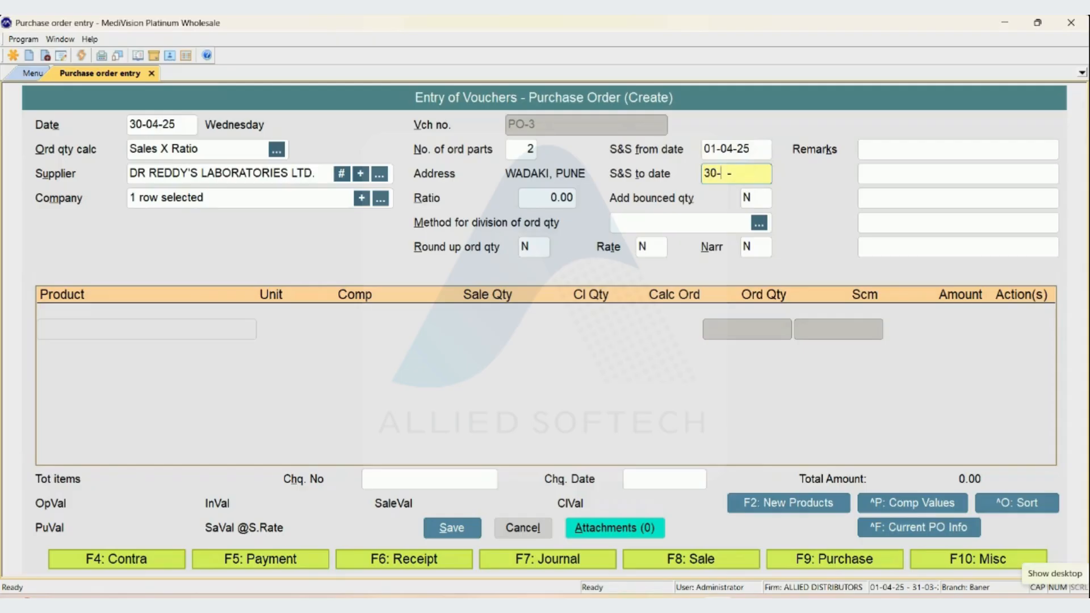
{"action": "key", "text": "Return"}
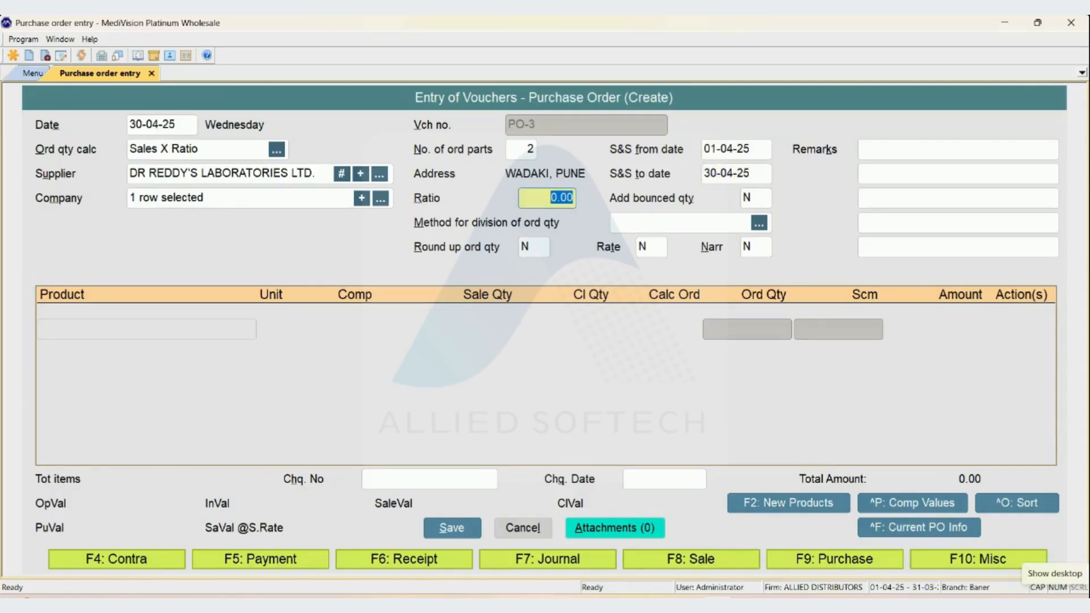
Step: Set the ratio to 1.5 and the option for adding bounced quantity to Y
{"action": "type", "text": "1.5"}
{"action": "key", "text": "Return"}
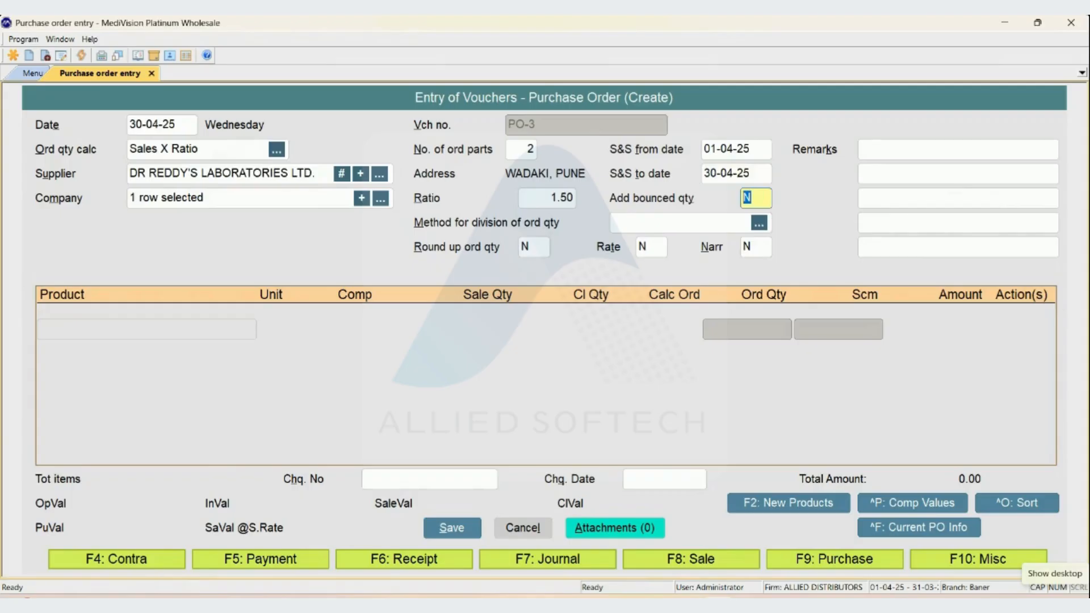
{"action": "type", "text": "Y"}
{"action": "key", "text": "Return"}
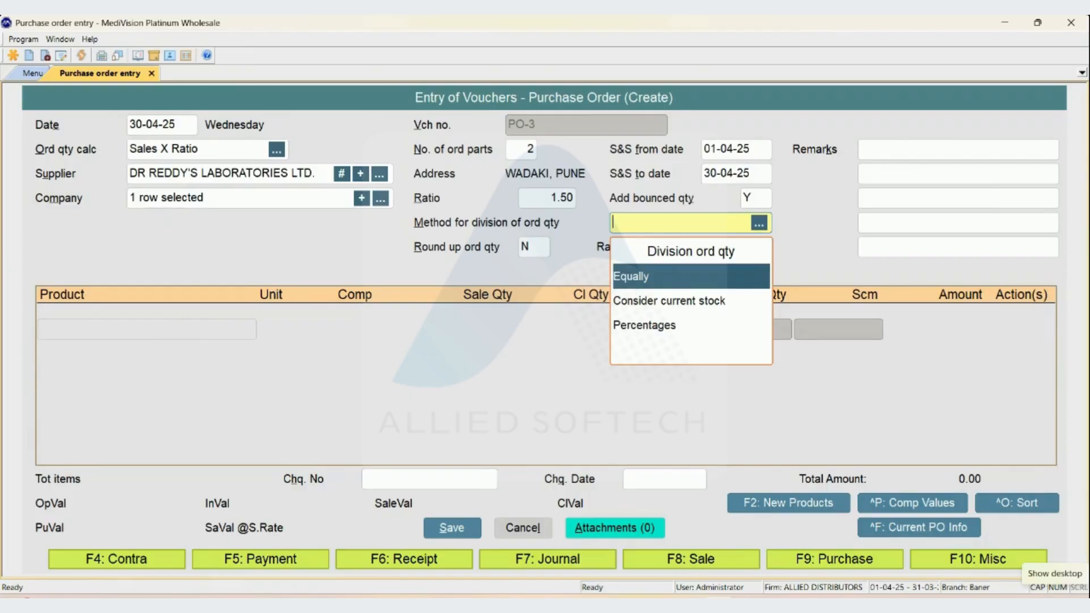
Step: Review the methods for dividing the order quantity and choose Equally
{"action": "key", "text": "Down"}
{"action": "key", "text": "Down"}
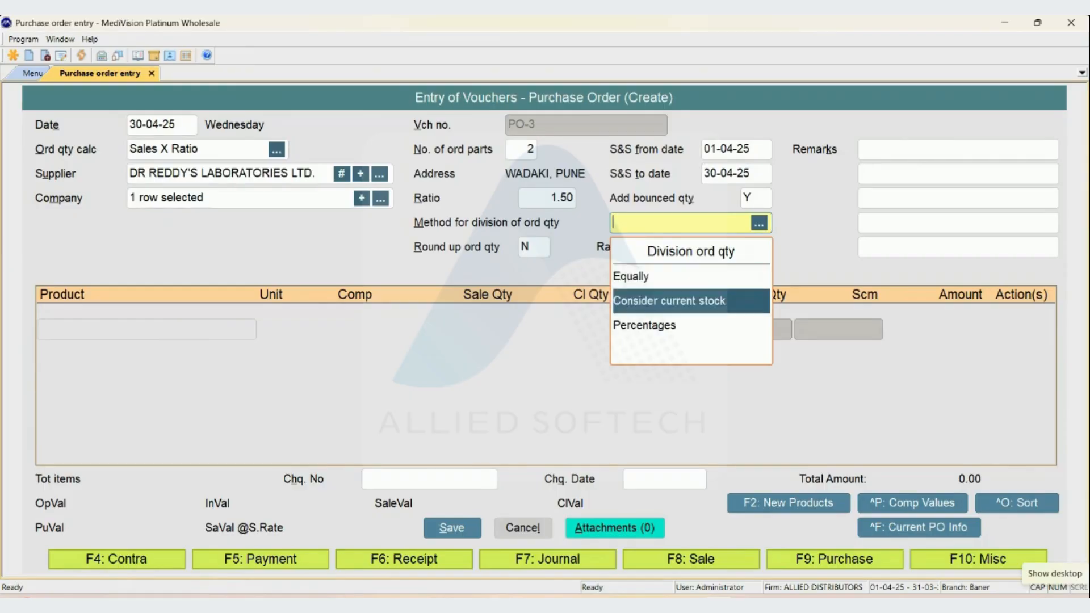
{"action": "key", "text": "Up"}
{"action": "key", "text": "Up"}
{"action": "key", "text": "Down"}
{"action": "key", "text": "Down"}
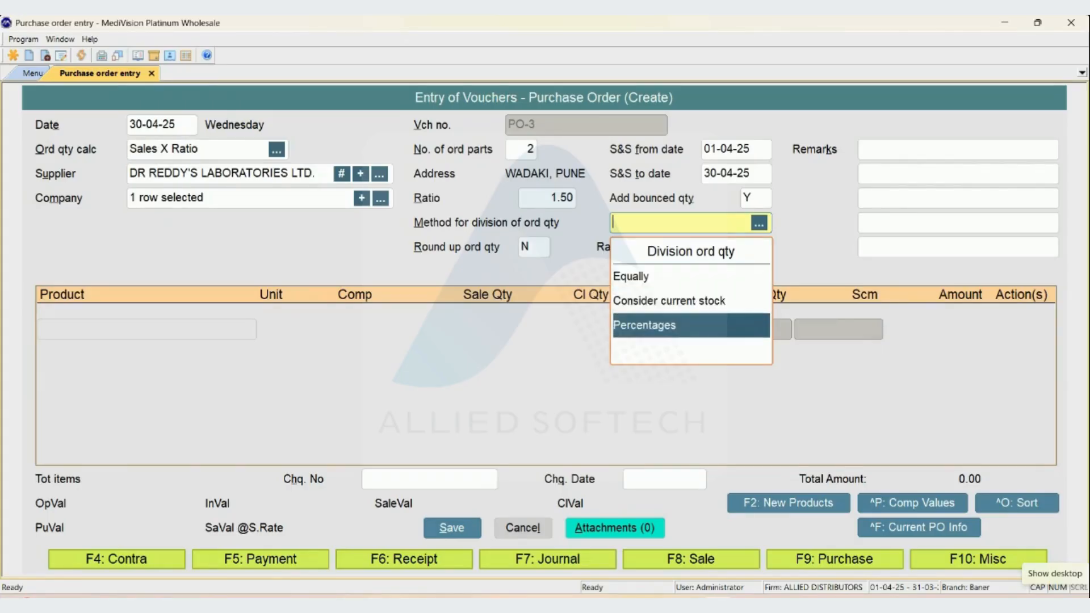
{"action": "key", "text": "Up"}
{"action": "key", "text": "Up"}
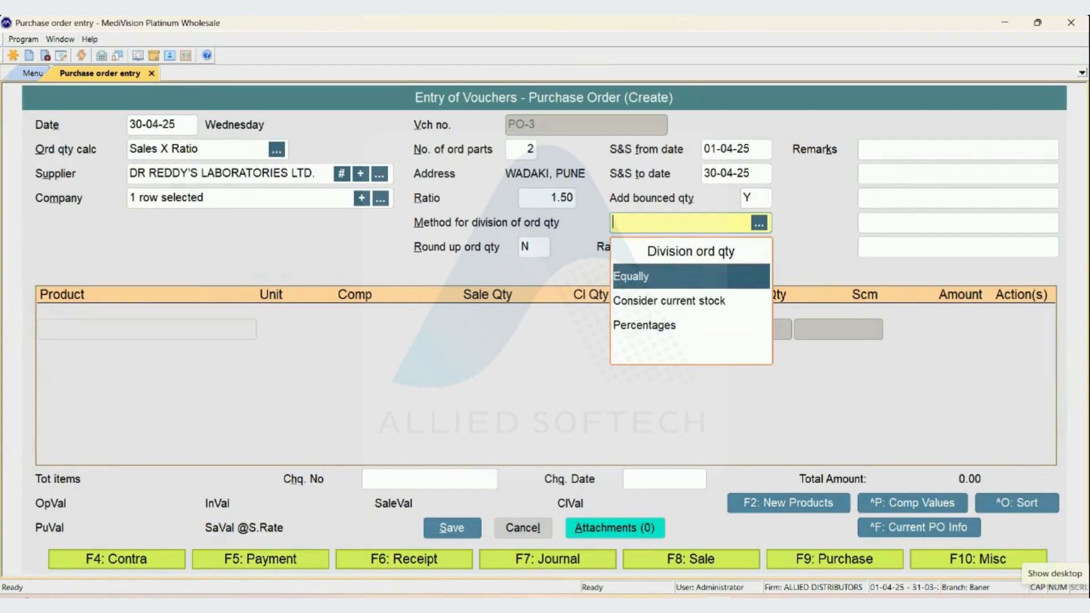
{"action": "key", "text": "Return"}
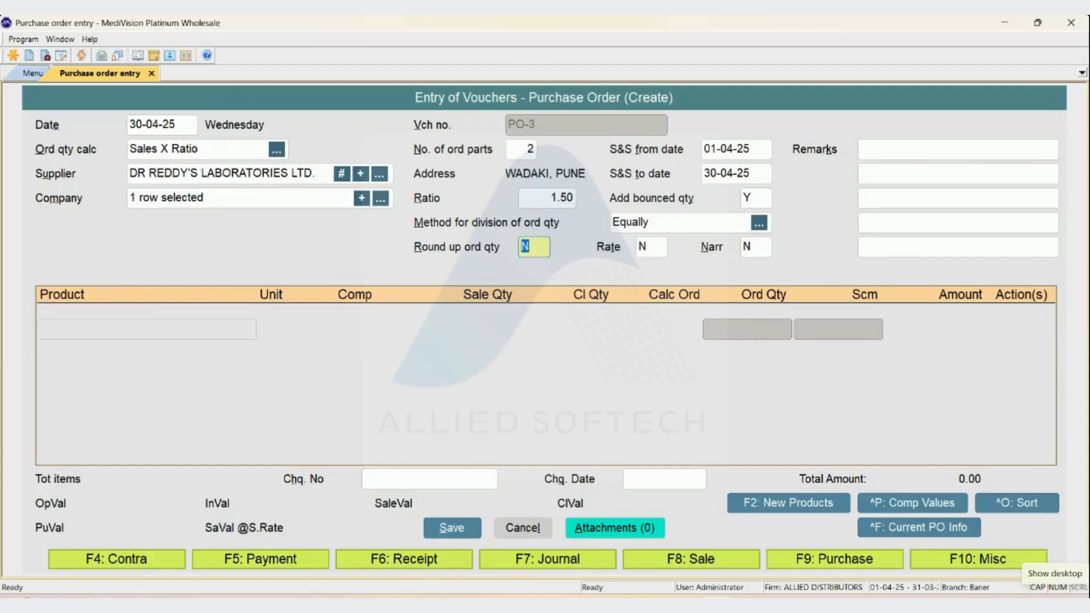
Step: Set order quantity round-up to Y and accept N for both rate and narration
{"action": "type", "text": "Y"}
{"action": "key", "text": "Return"}
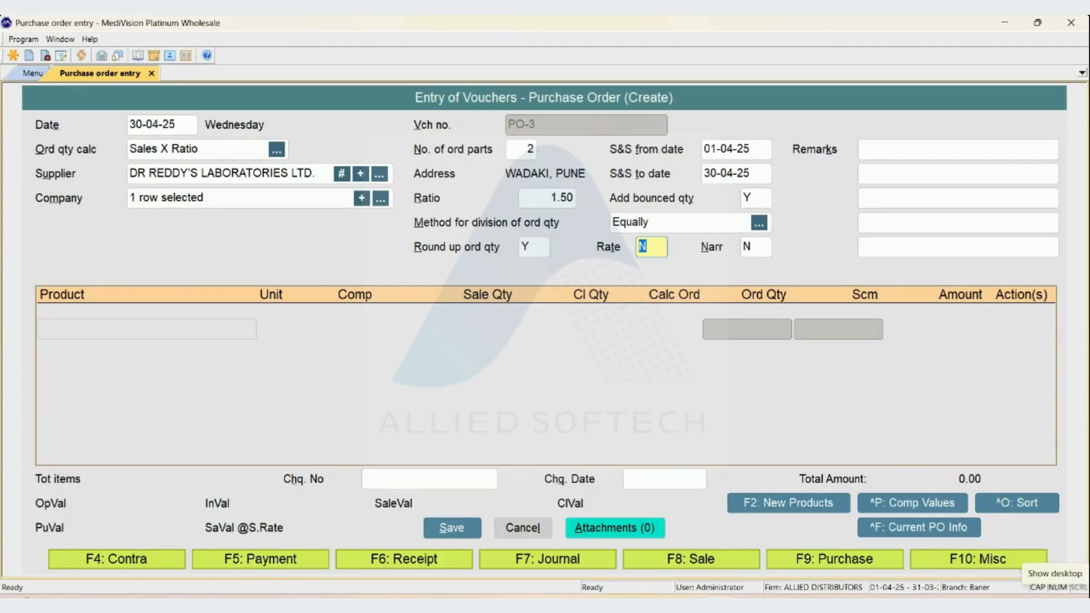
{"action": "key", "text": "Return"}
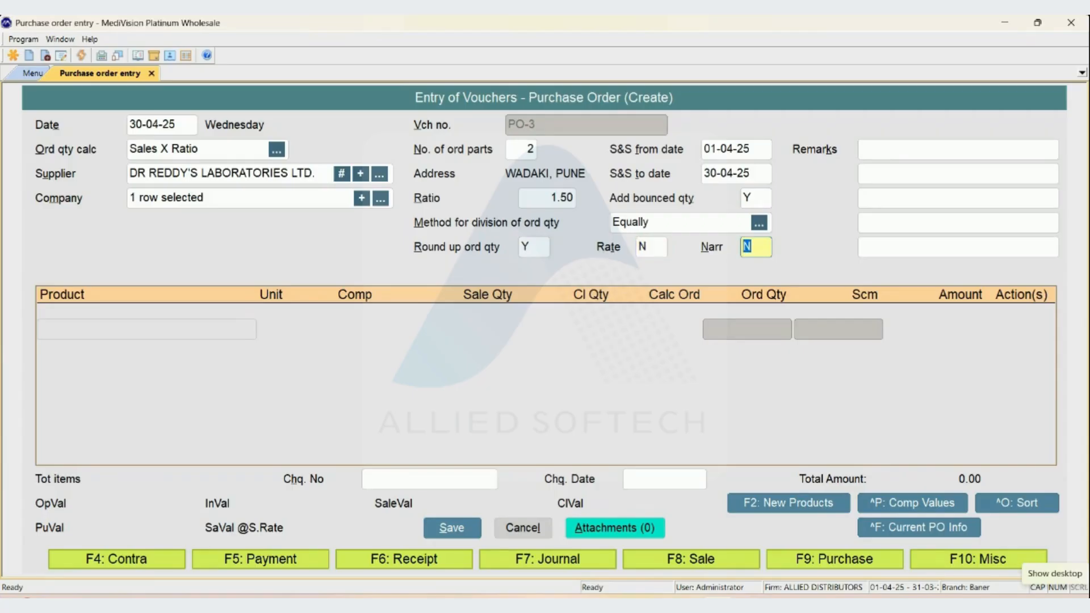
{"action": "key", "text": "Return"}
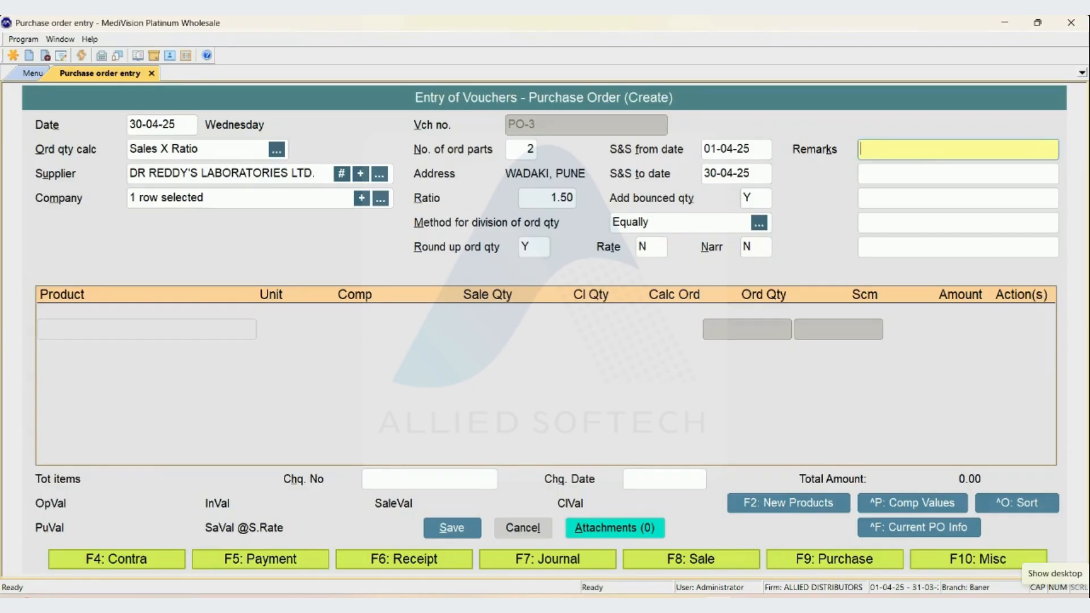
Step: Leave all remarks lines empty and accept loading the products and related details automatically
{"action": "key", "text": "Return"}
{"action": "key", "text": "Return"}
{"action": "key", "text": "Return"}
{"action": "key", "text": "Return"}
{"action": "key", "text": "Return"}
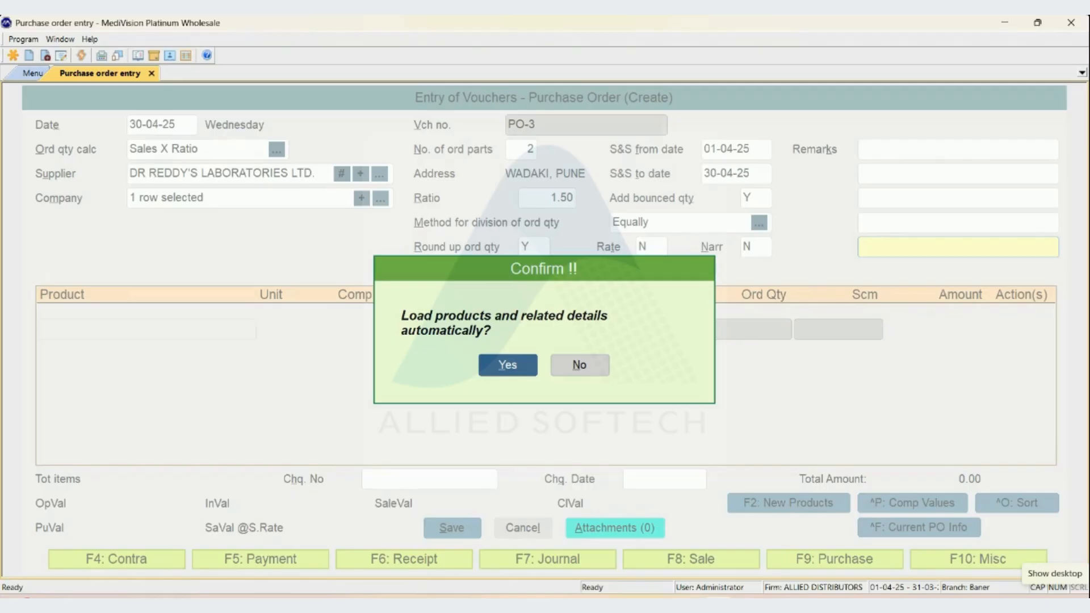
{"action": "key", "text": "Return"}
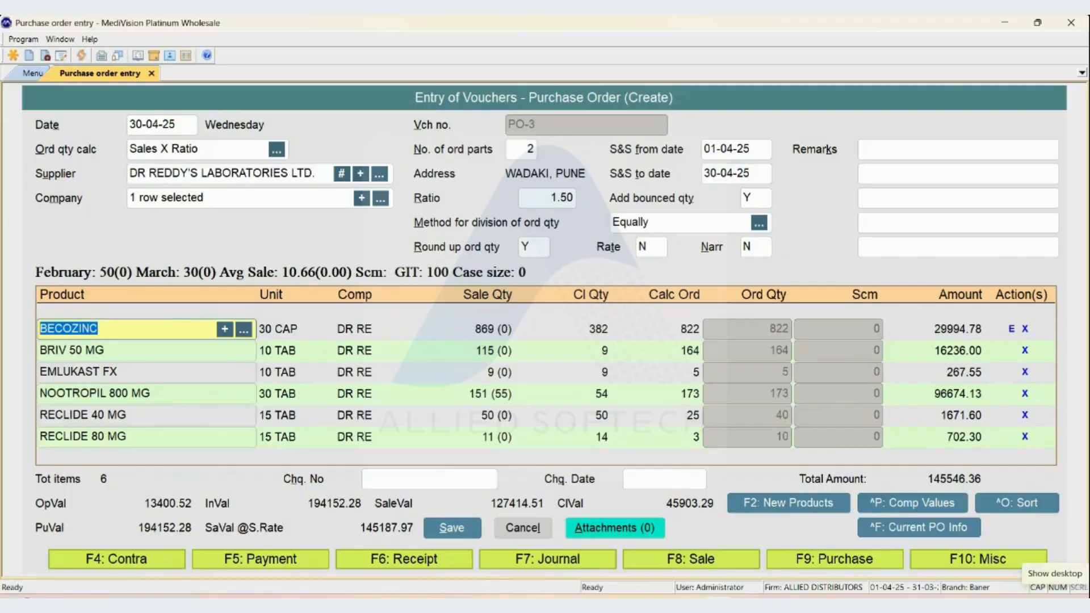
Step: Examine the monthly sales, average sale, GIT and case size details for the products from BECOZINC to RECLIDE 40 MG
{"action": "key", "text": "alt+Tab"}
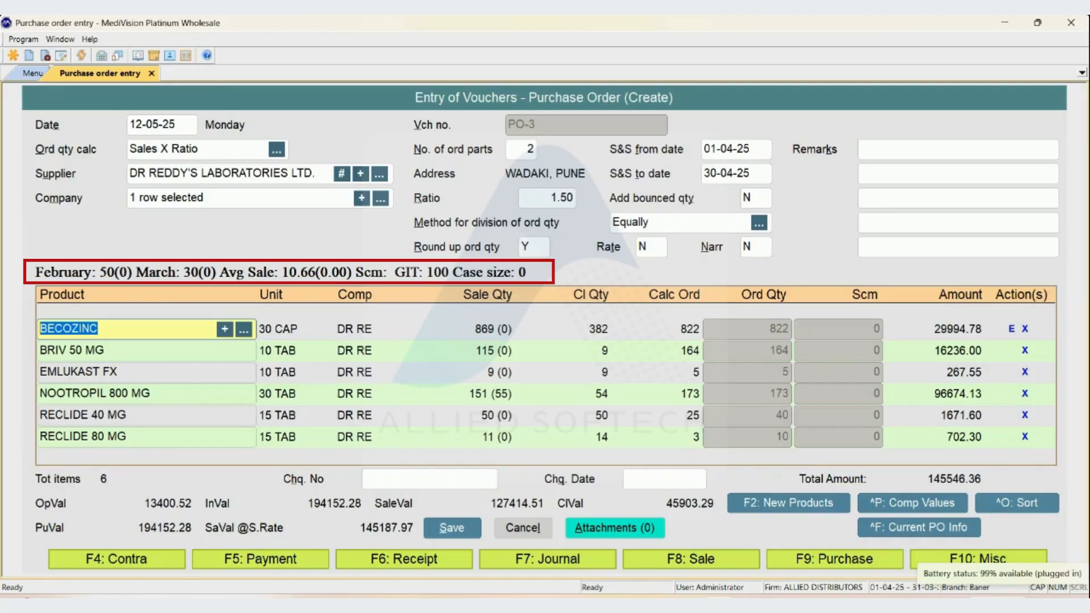
{"action": "key", "text": "Down"}
{"action": "key", "text": "Down"}
{"action": "key", "text": "Down"}
{"action": "key", "text": "Down"}
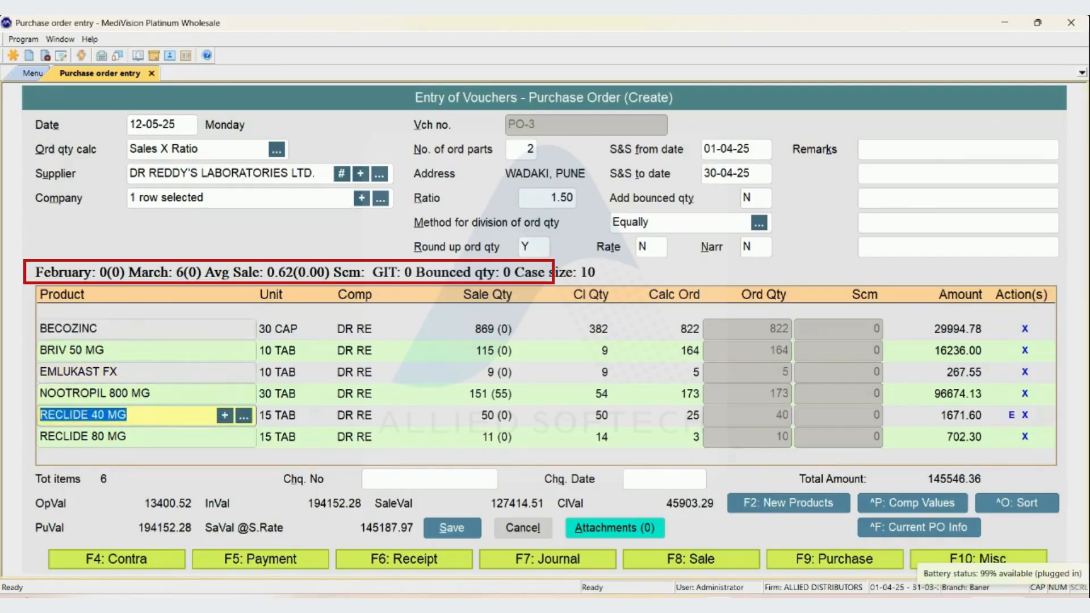
{"action": "key", "text": "Up"}
{"action": "key", "text": "Up"}
{"action": "key", "text": "Up"}
{"action": "key", "text": "Up"}
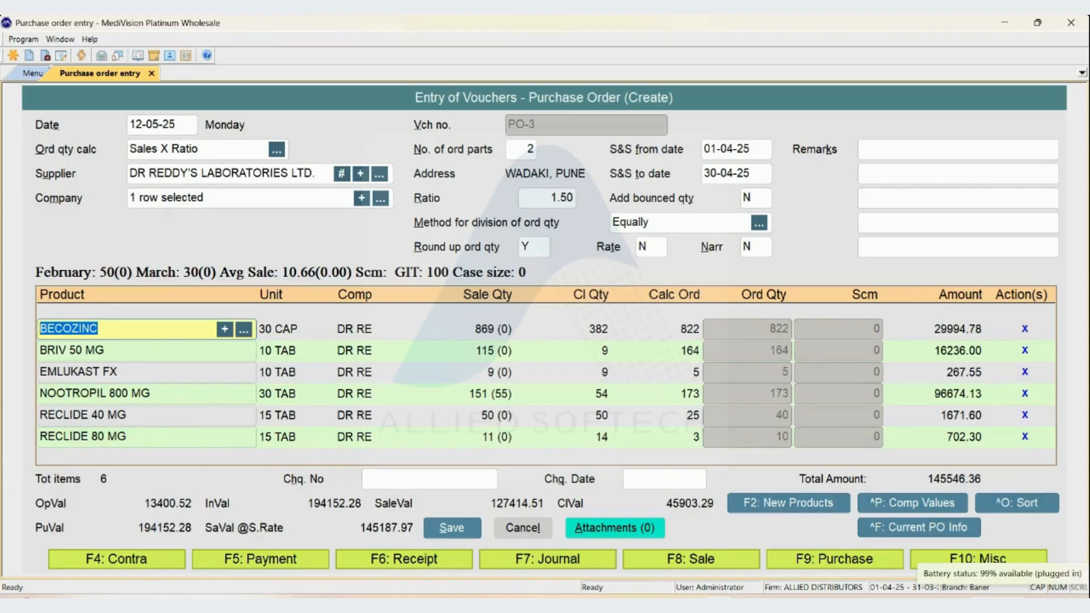
Step: Open Calculator and check BECOZINC's calculated order quantity by computing 869 × 1.5 − 382 − 100
{"action": "key", "text": "XF86Calculator"}
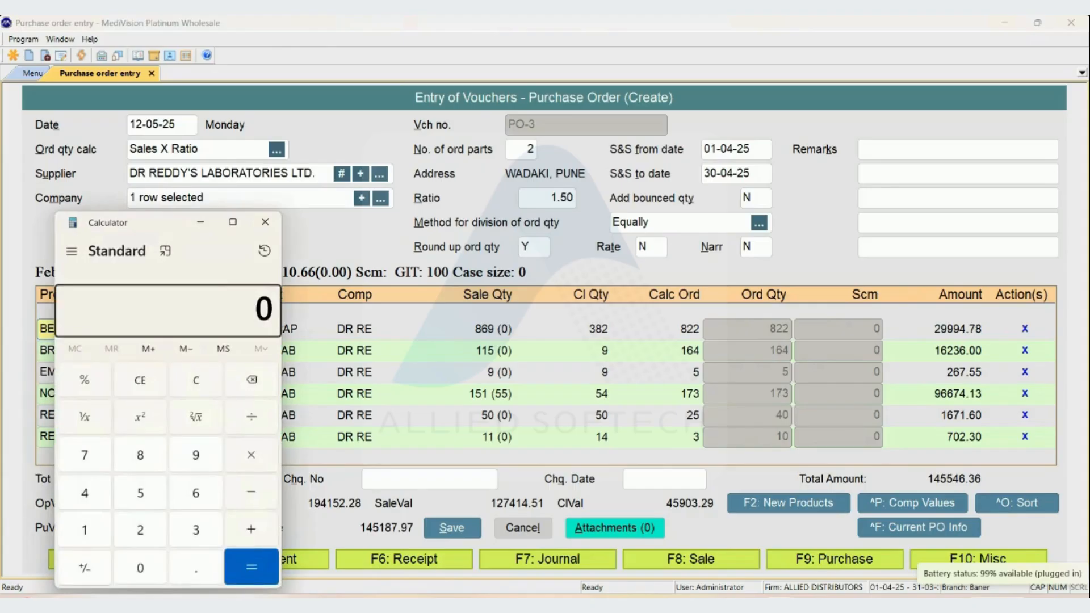
{"action": "type", "text": "869"}
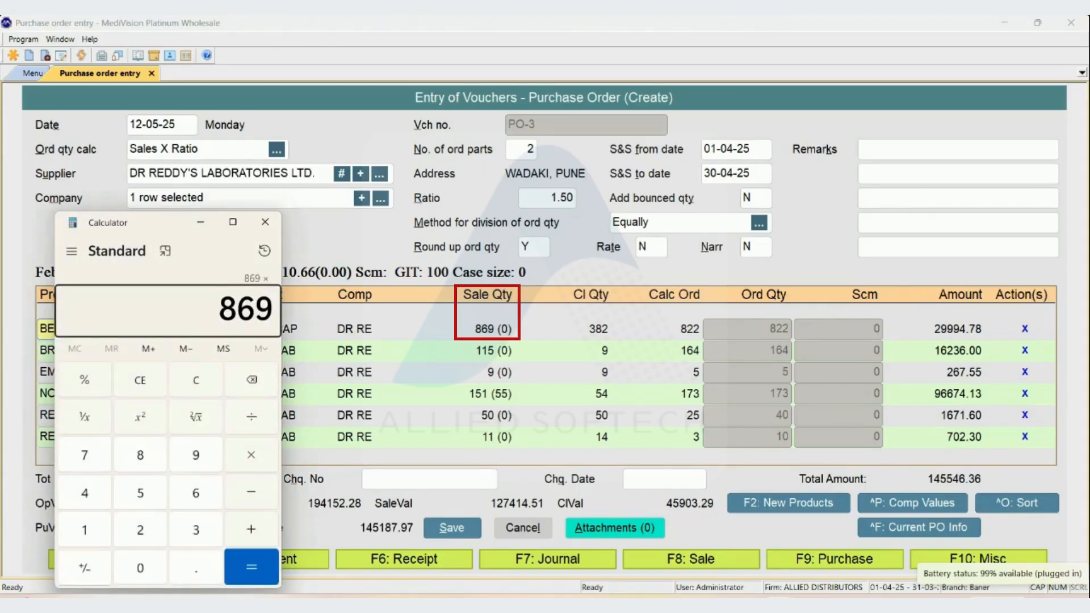
{"action": "type", "text": "*1.5"}
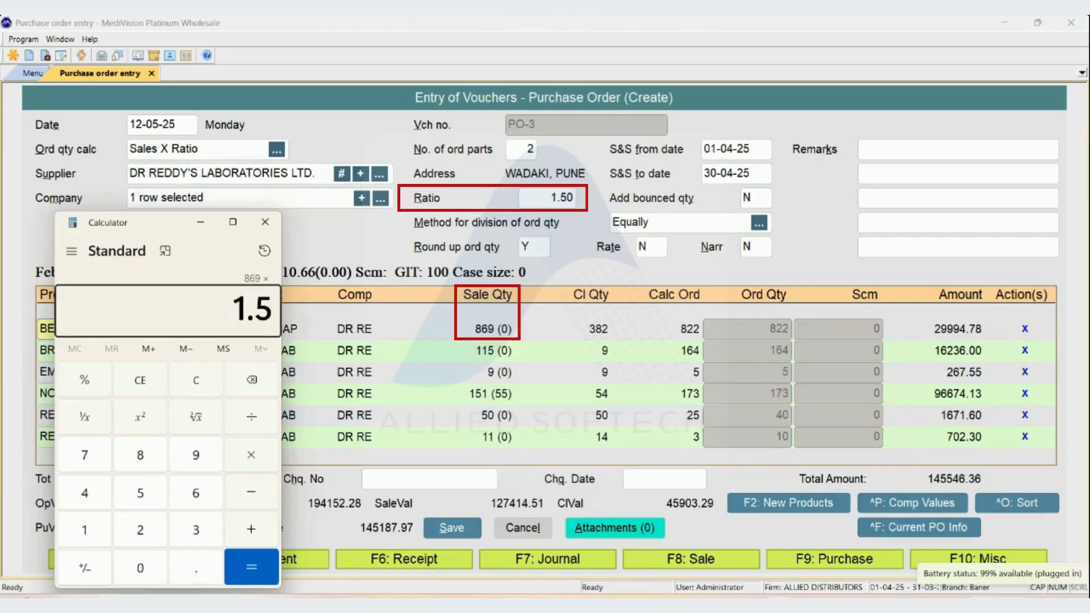
{"action": "type", "text": "-382"}
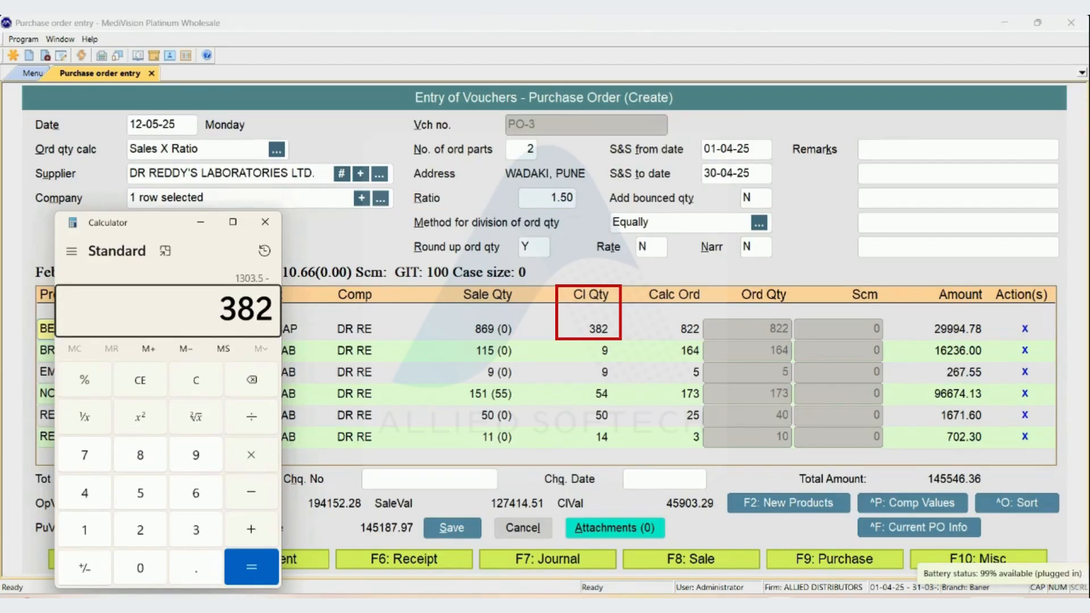
{"action": "key", "text": "Return"}
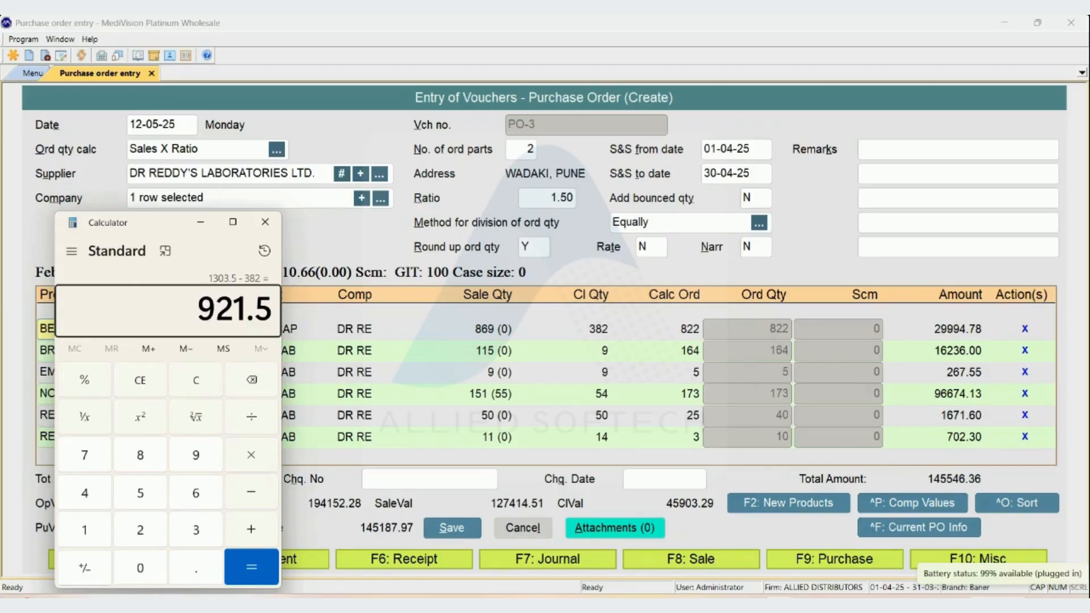
{"action": "key", "text": "minus"}
{"action": "type", "text": "100"}
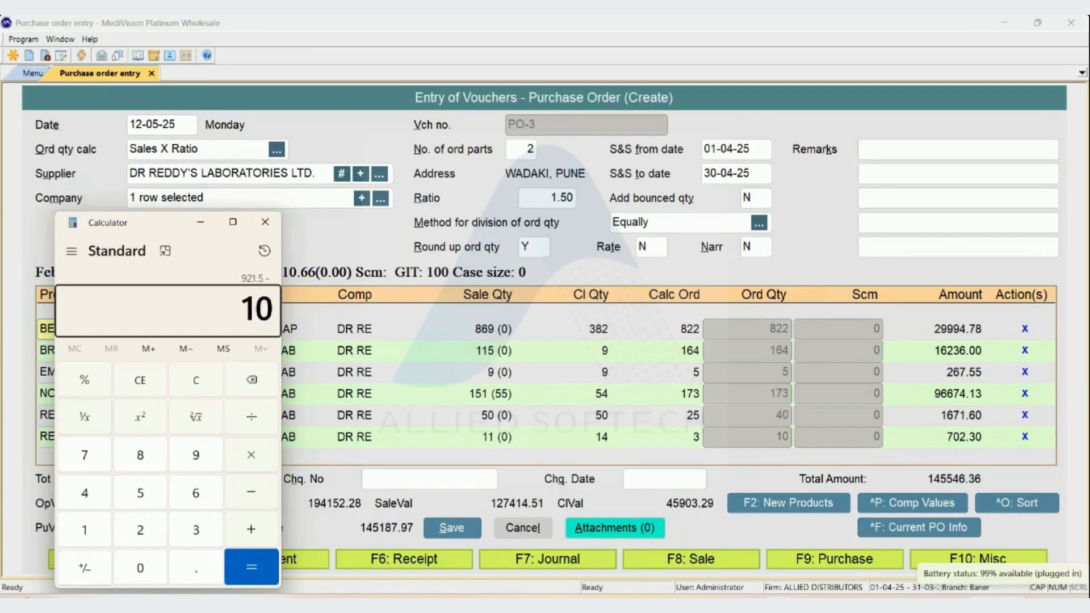
{"action": "key", "text": "Return"}
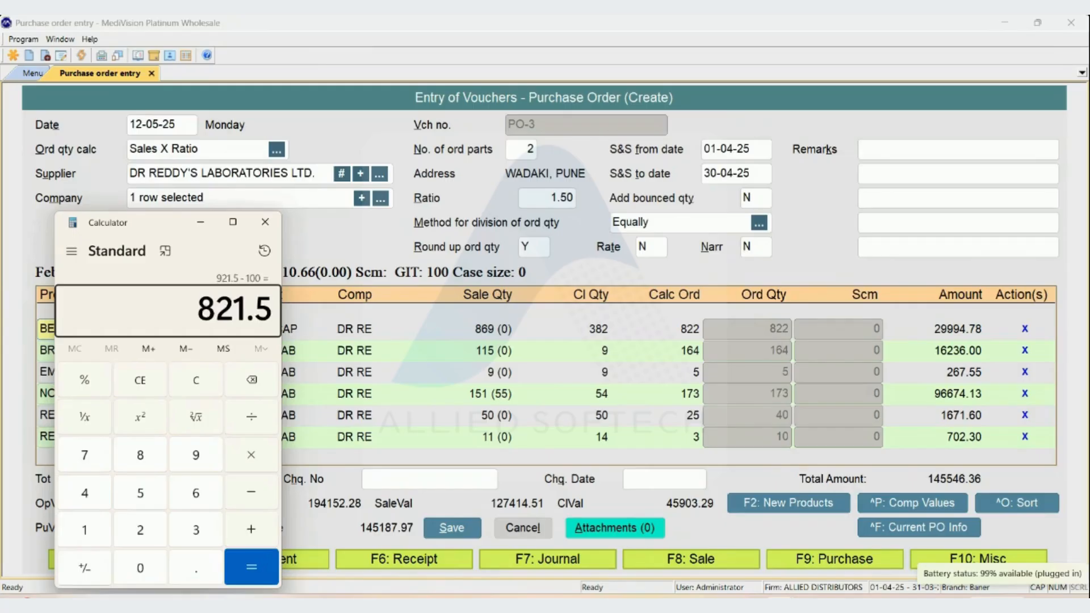
Step: Switch back to MediVision and check the two order-part quantities in BECOZINC's product details, leaving them as they are
{"action": "key", "text": "plus"}
{"action": "left_click", "coordinate": [1011, 606]}
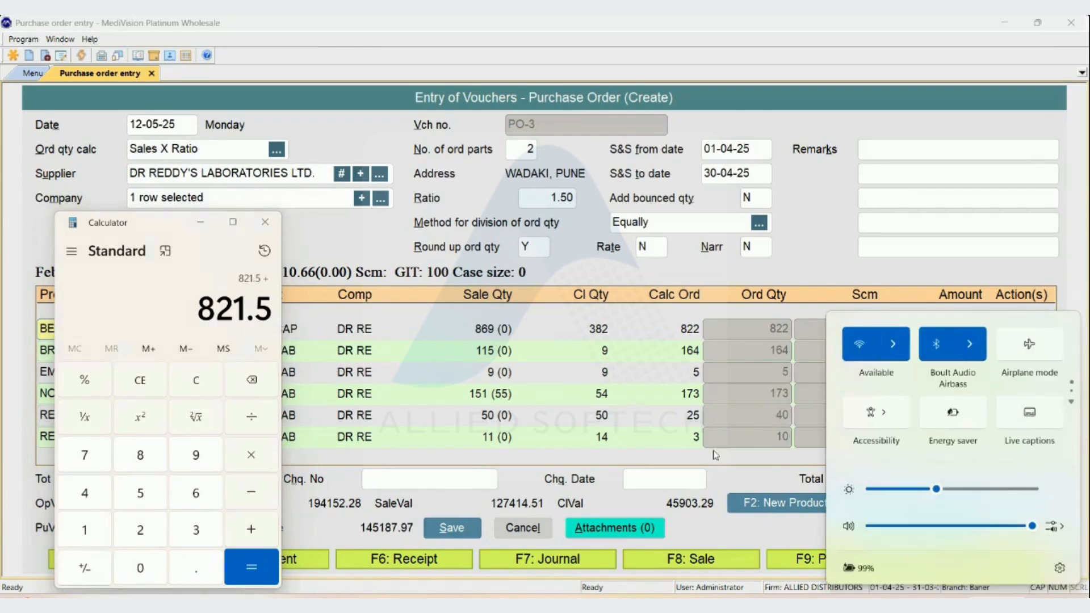
{"action": "left_click", "coordinate": [460, 409]}
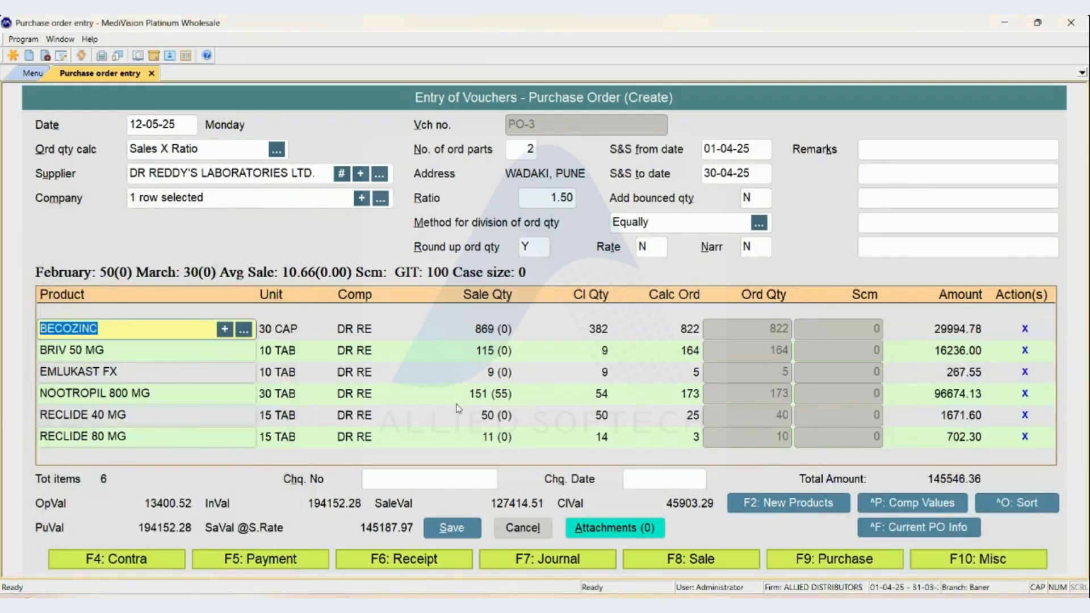
{"action": "key", "text": "Return"}
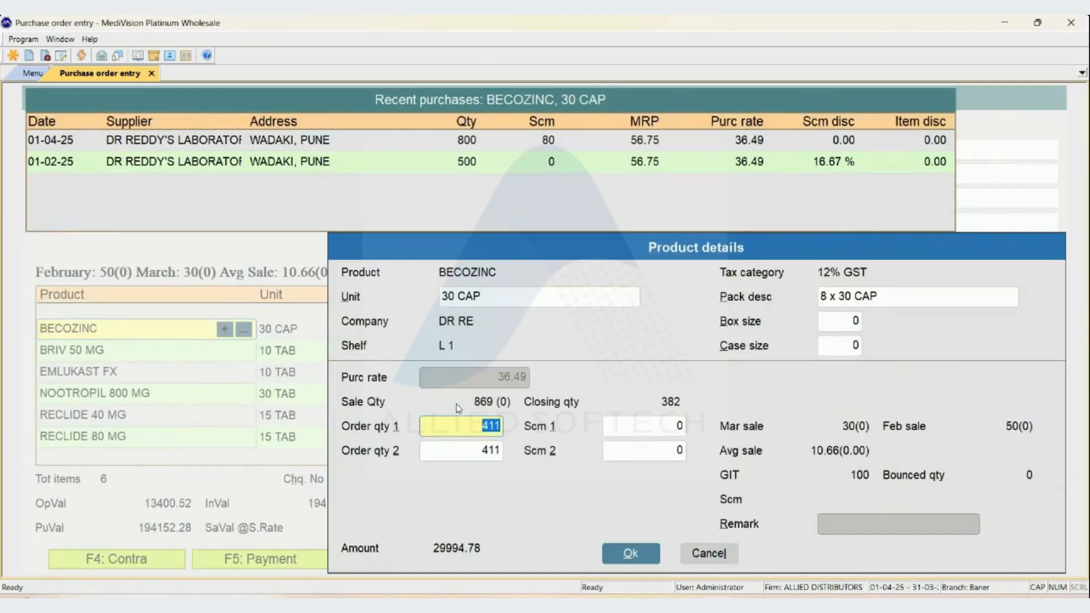
{"action": "key", "text": "Escape"}
Step: Review the monthly sales, average sale and scheme details for BRIV 50 MG, EMLUKAST FX and NOOTROPIL 800 MG
{"action": "key", "text": "Down"}
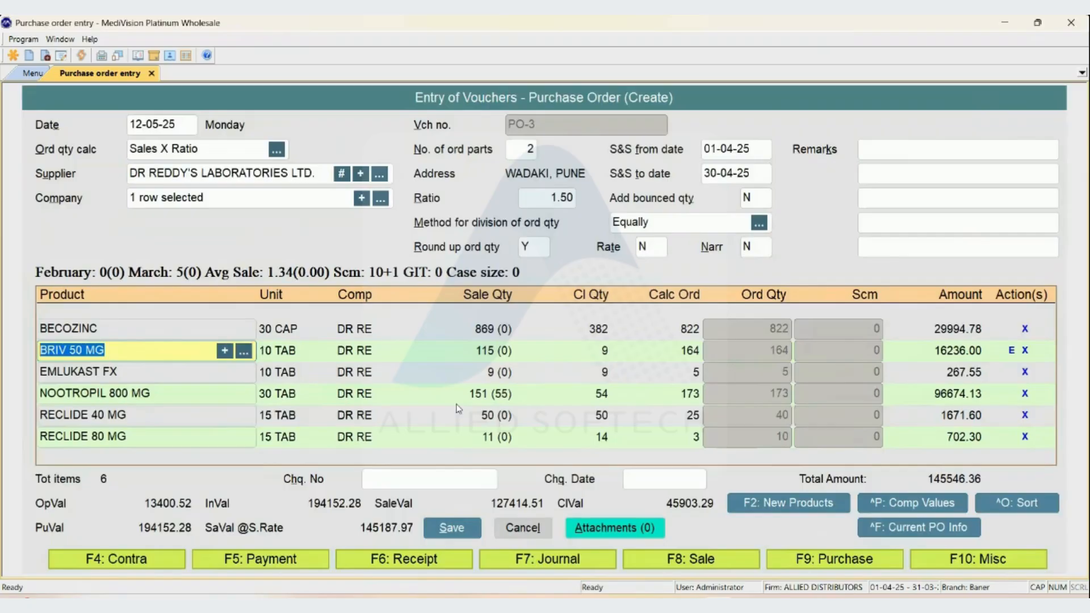
{"action": "key", "text": "Down"}
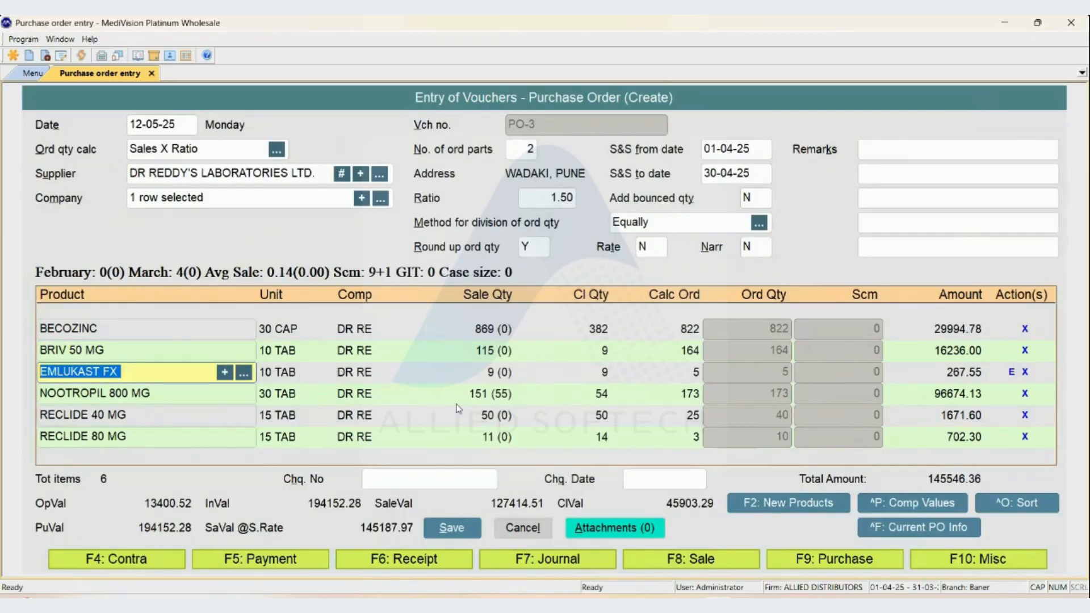
{"action": "key", "text": "Up"}
{"action": "key", "text": "Down"}
{"action": "key", "text": "Down"}
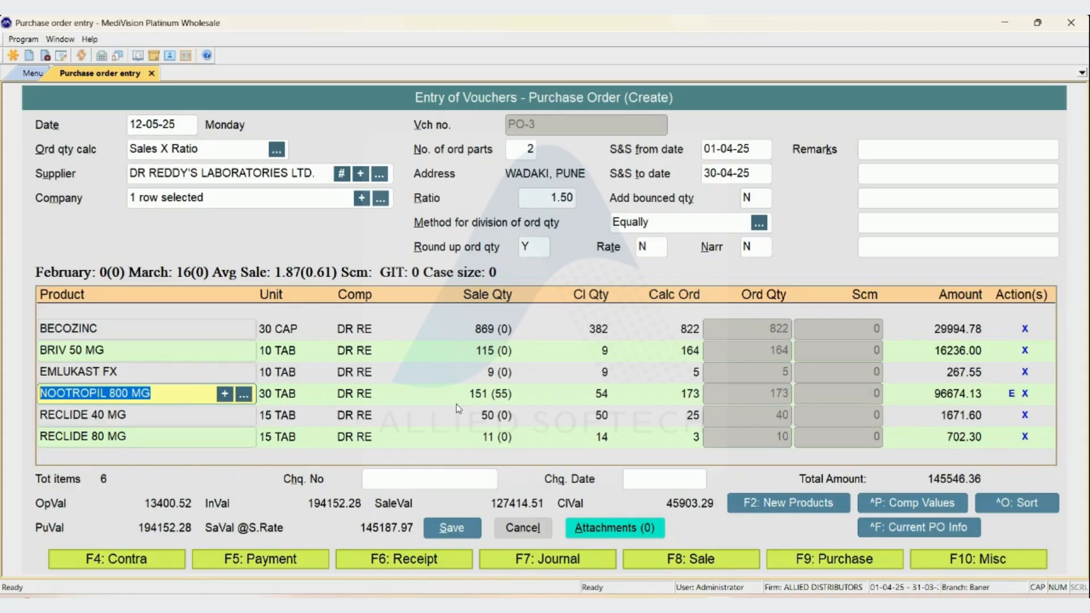
Step: Check NOOTROPIL 800 MG's calculated order in Calculator by computing 151 × 1.5 − 54, and return to the purchase order
{"action": "key", "text": "XF86Calculator"}
{"action": "type", "text": "151"}
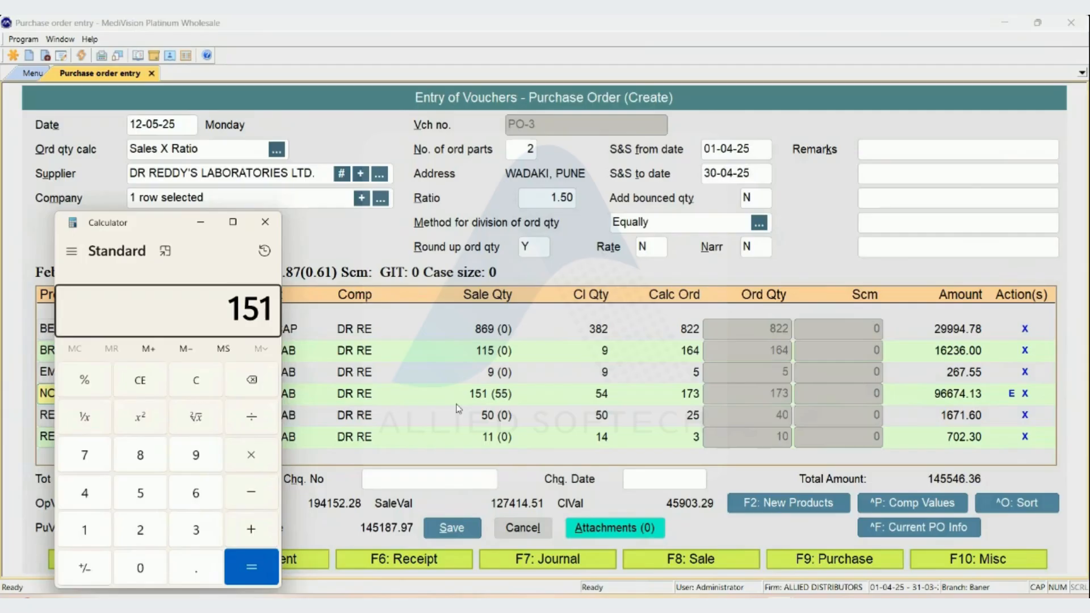
{"action": "key", "text": "asterisk"}
{"action": "type", "text": "1.5"}
{"action": "key", "text": "Return"}
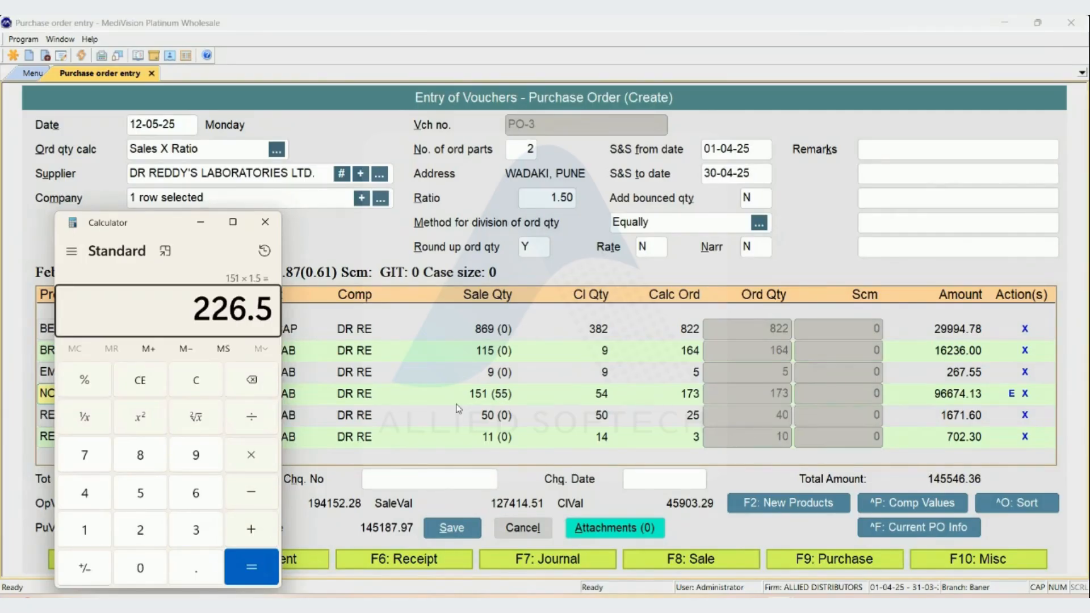
{"action": "key", "text": "minus"}
{"action": "type", "text": "54"}
{"action": "key", "text": "Return"}
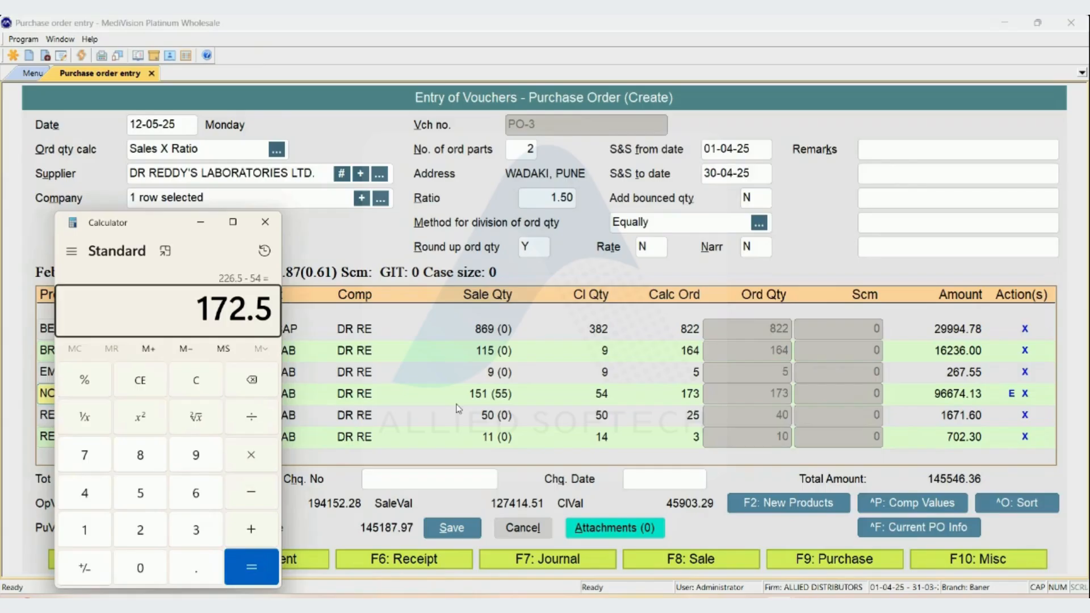
{"action": "key", "text": "alt+Tab"}
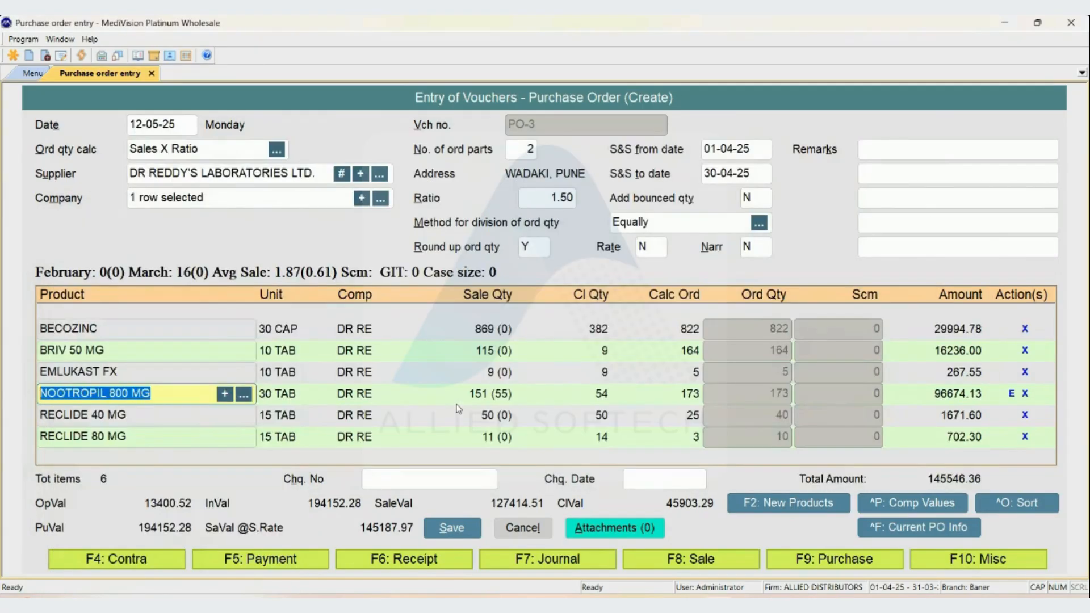
Step: Select RECLIDE 40 MG and check its calculated order in Calculator by computing 50 × 1.5 − 50
{"action": "key", "text": "Down"}
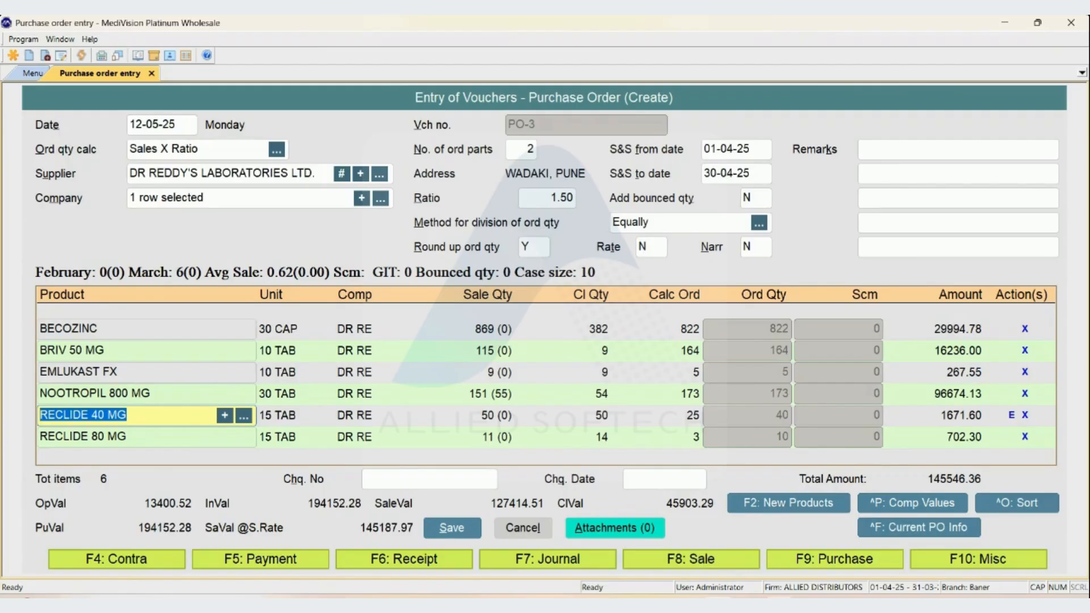
{"action": "left_click", "coordinate": [780, 606]}
{"action": "left_click", "coordinate": [861, 541]}
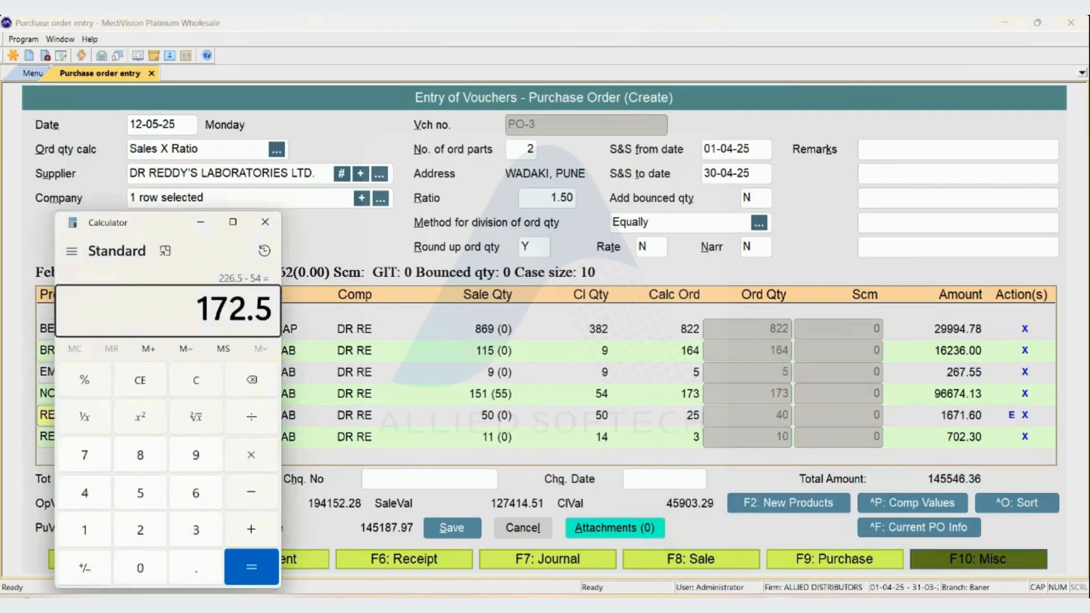
{"action": "key", "text": "Escape"}
{"action": "type", "text": "50*1."}
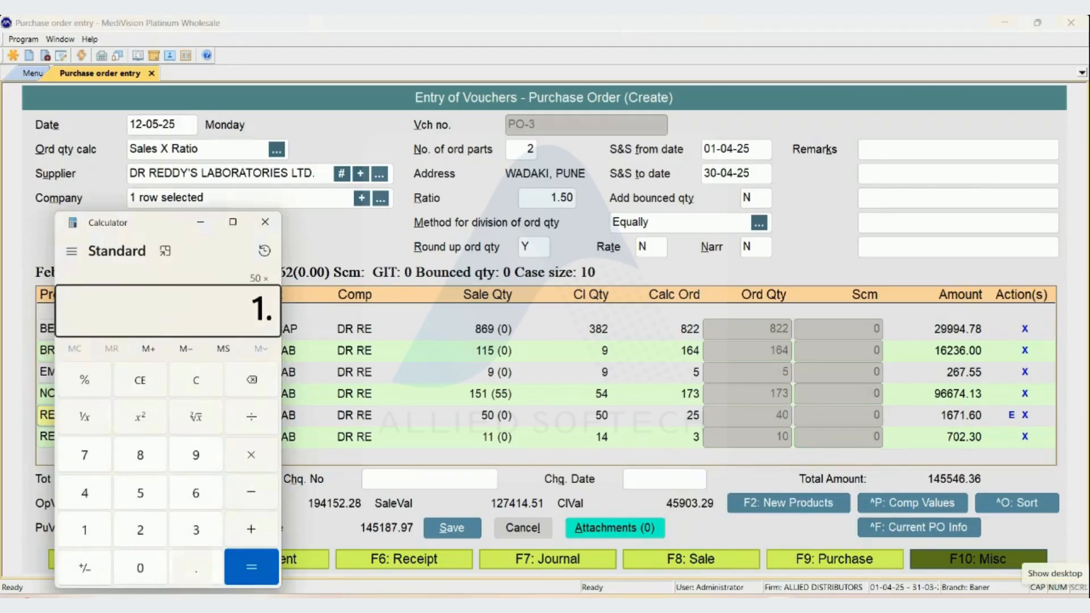
{"action": "type", "text": "5"}
{"action": "key", "text": "Return"}
{"action": "key", "text": "minus"}
{"action": "type", "text": "50"}
{"action": "key", "text": "Return"}
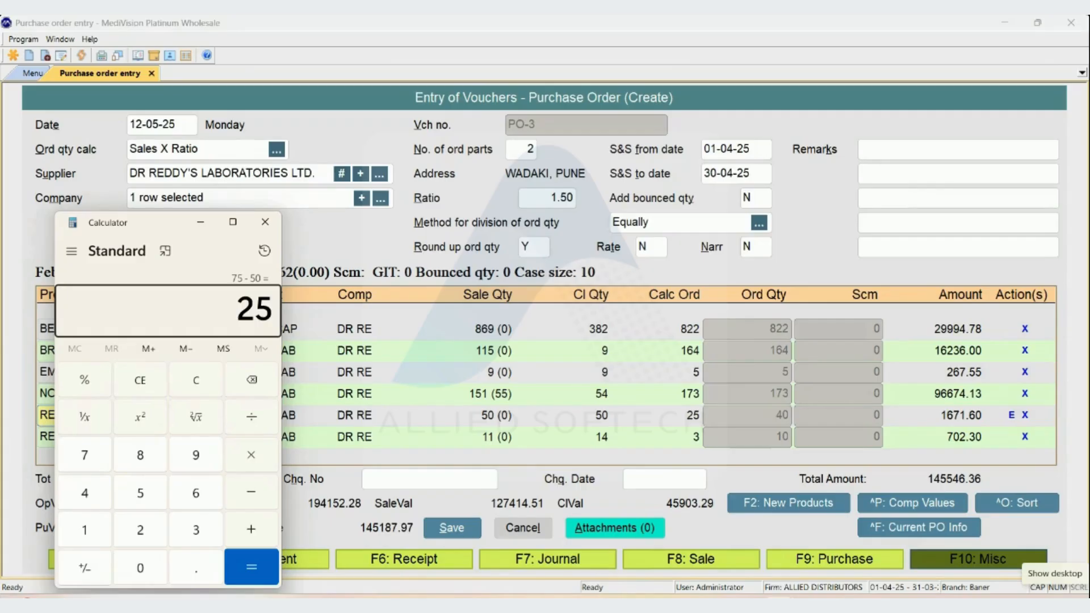
Step: Compute 40 ÷ 2 in Calculator and compare it with the order-part quantities in RECLIDE 40 MG's product details in MediVision
{"action": "key", "text": "Escape"}
{"action": "type", "text": "4"}
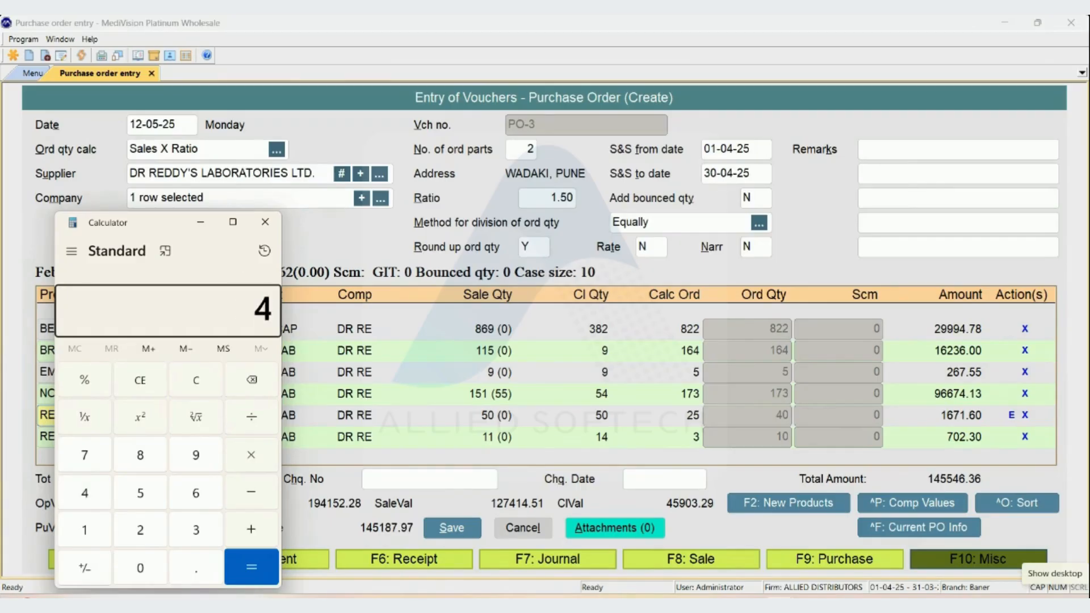
{"action": "type", "text": "0/2"}
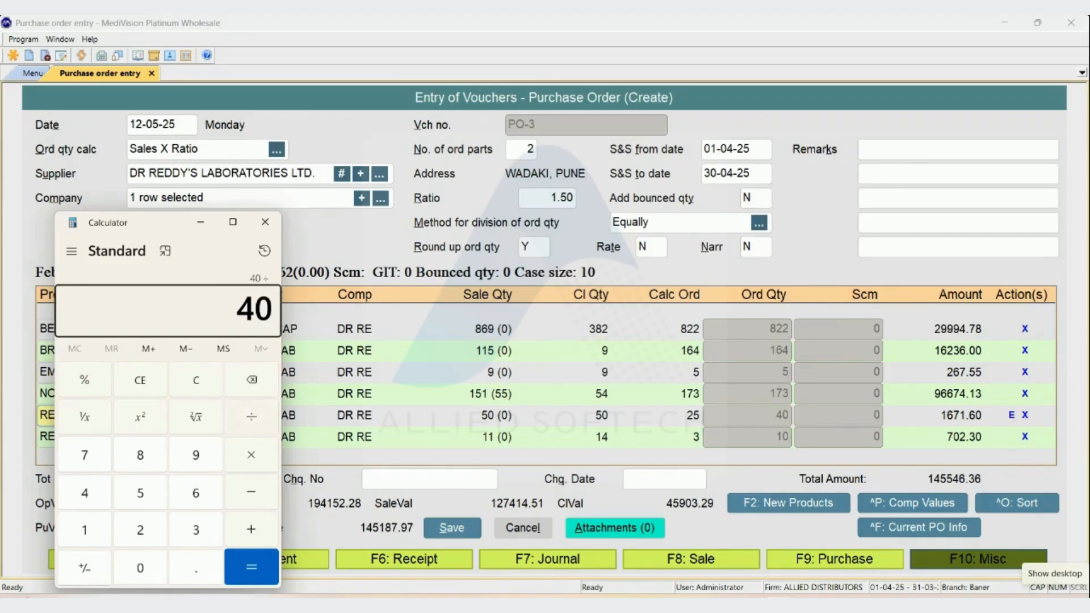
{"action": "key", "text": "Return"}
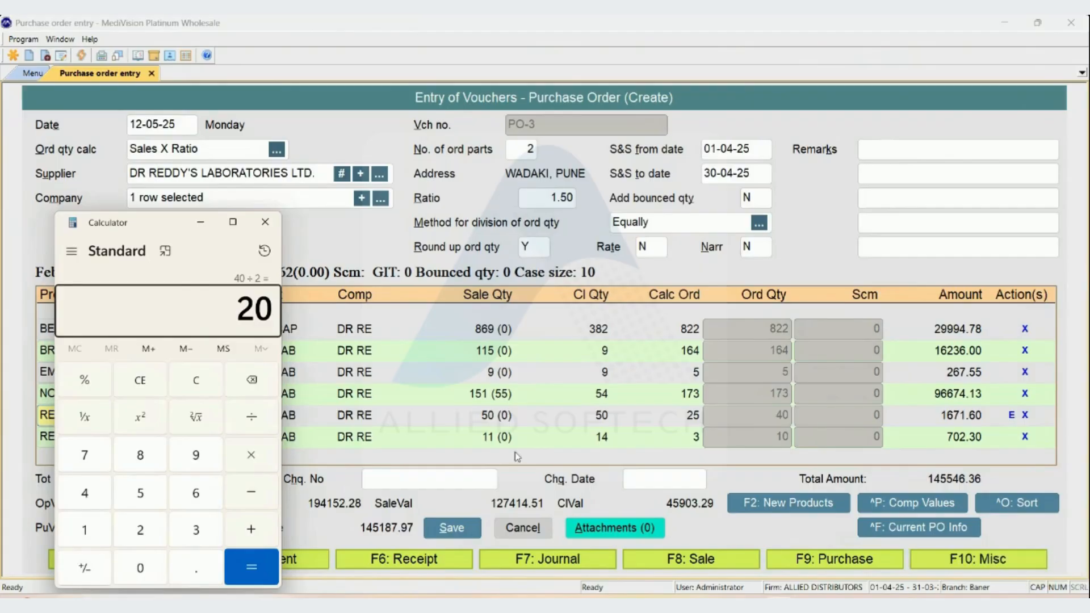
{"action": "left_click", "coordinate": [448, 403]}
{"action": "key", "text": "Return"}
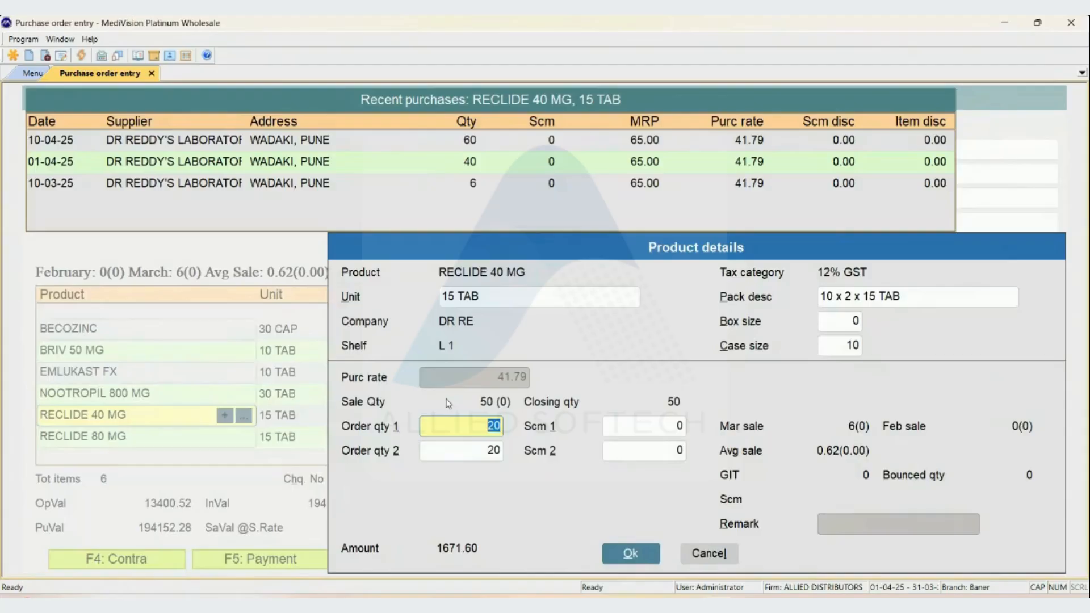
{"action": "key", "text": "Escape"}
Step: View the New Products entry window without adding anything, and examine the company-wise sale, closing and order values
{"action": "key", "text": "Down"}
{"action": "key", "text": "Down"}
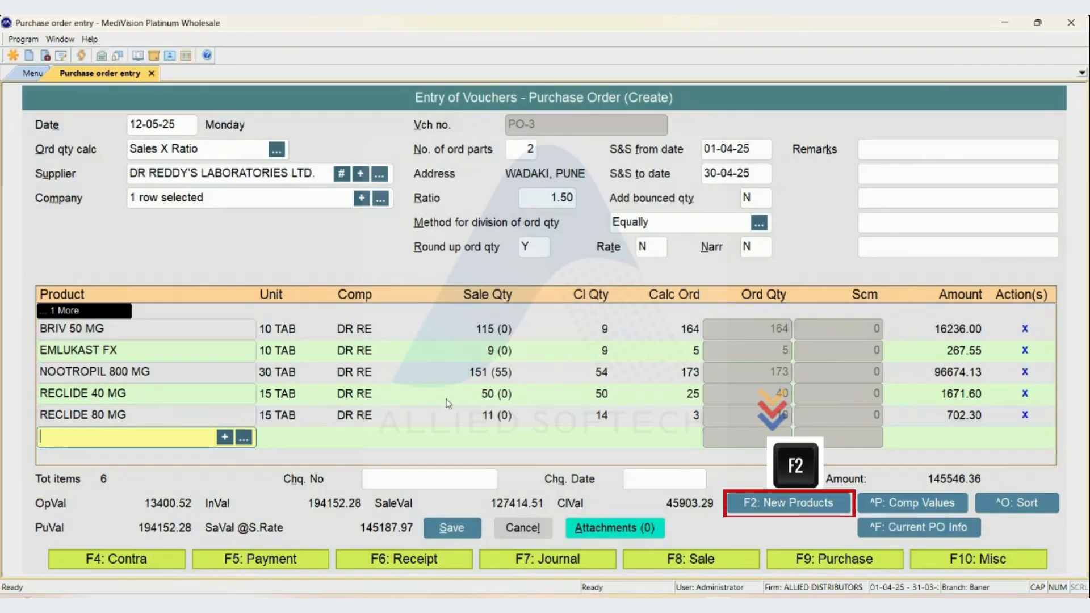
{"action": "key", "text": "F2"}
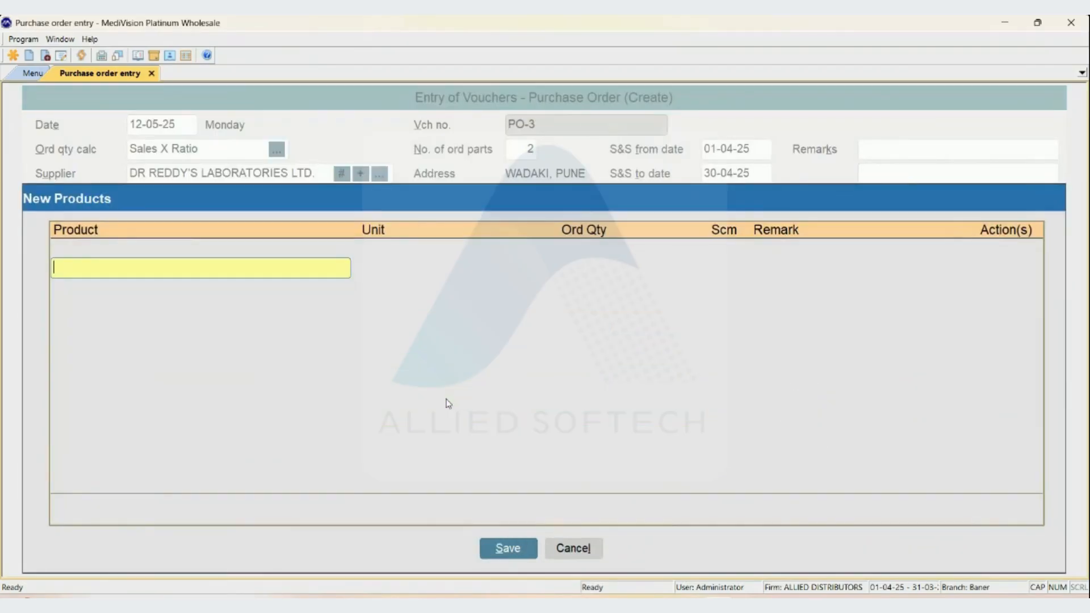
{"action": "key", "text": "Escape"}
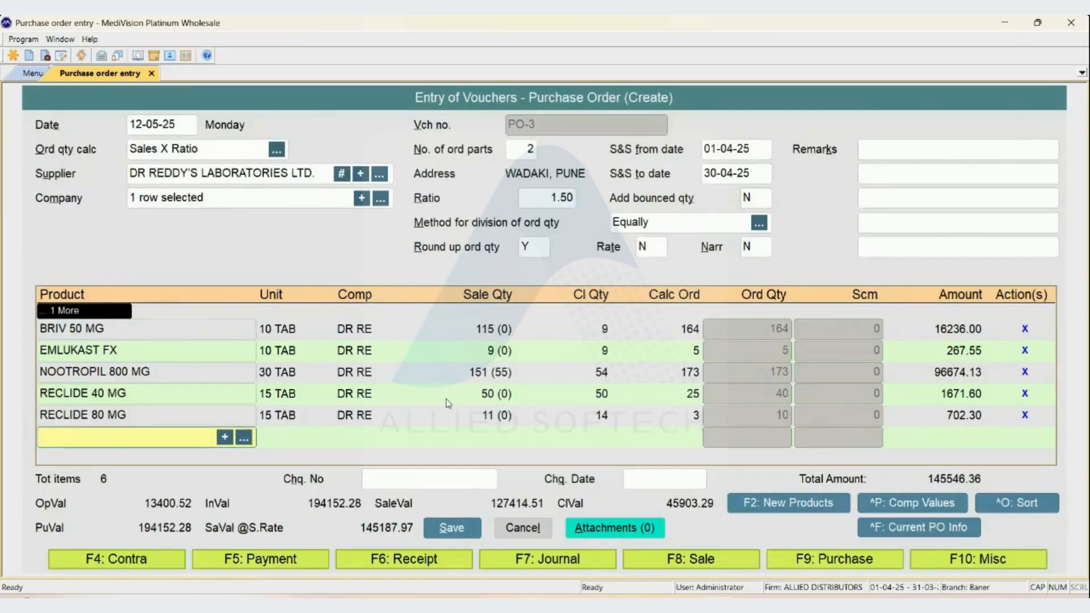
{"action": "key", "text": "ctrl+p"}
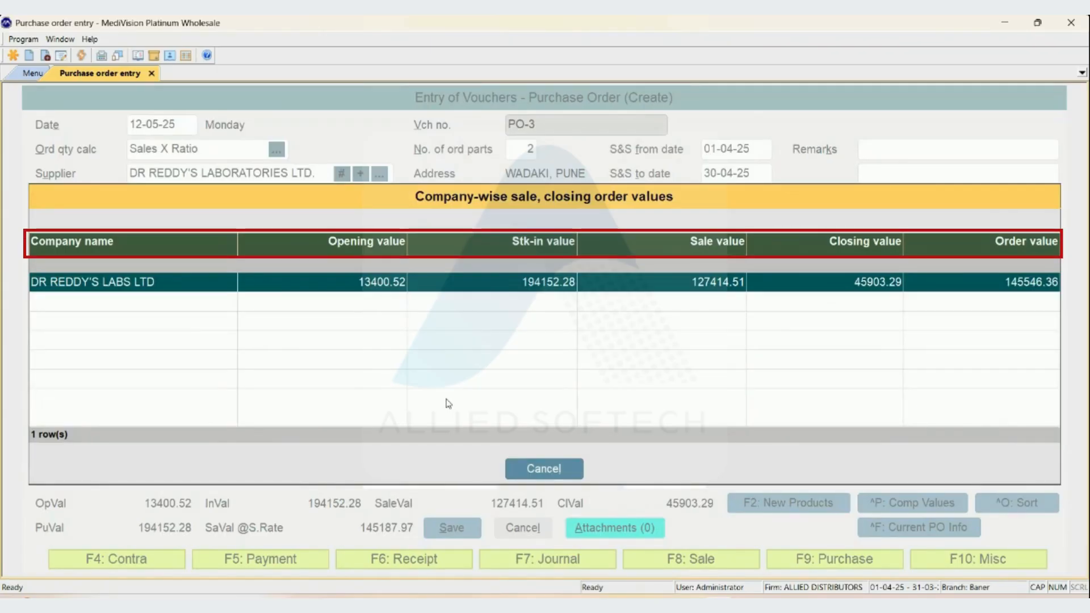
{"action": "key", "text": "Escape"}
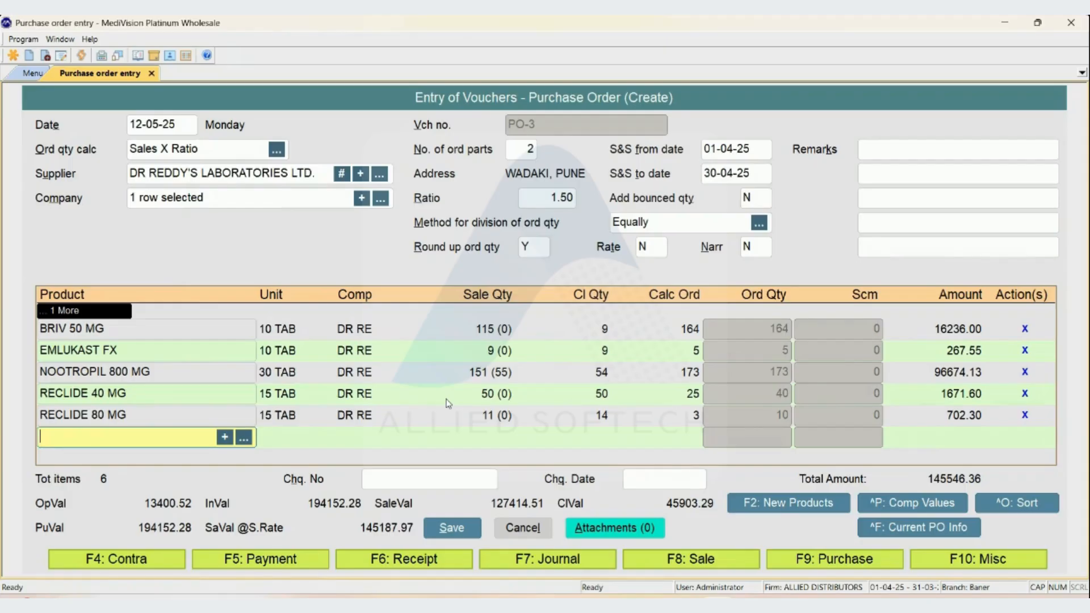
Step: Examine the current purchase order information from the first to the last product, and close the list
{"action": "key", "text": "ctrl+f"}
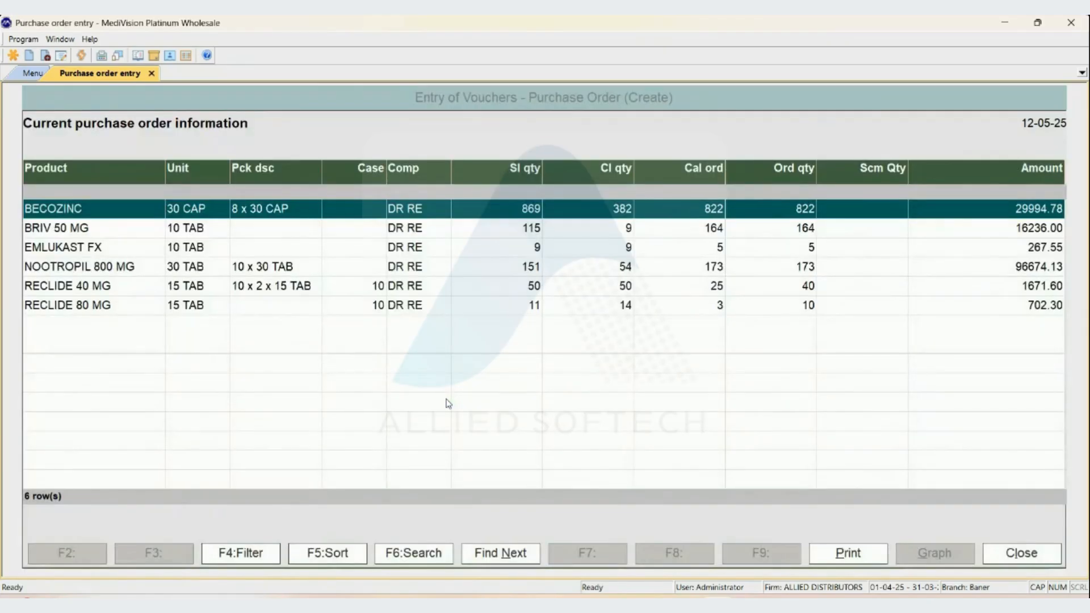
{"action": "key", "text": "End"}
{"action": "key", "text": "Up"}
{"action": "key", "text": "Up"}
{"action": "key", "text": "Home"}
{"action": "key", "text": "End"}
{"action": "key", "text": "Up"}
{"action": "key", "text": "Home"}
{"action": "key", "text": "Escape"}
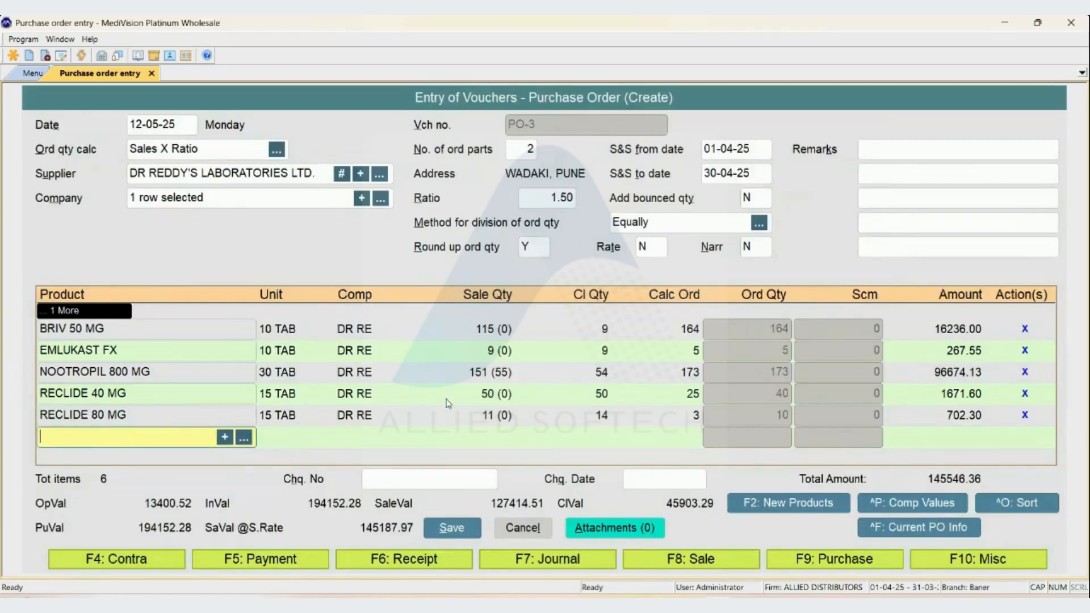
Step: Accept the offered sort setting for the order's products and save the purchase order
{"action": "key", "text": "ctrl+o"}
{"action": "key", "text": "Return"}
{"action": "key", "text": "Return"}
{"action": "key", "text": "Return"}
{"action": "key", "text": "Return"}
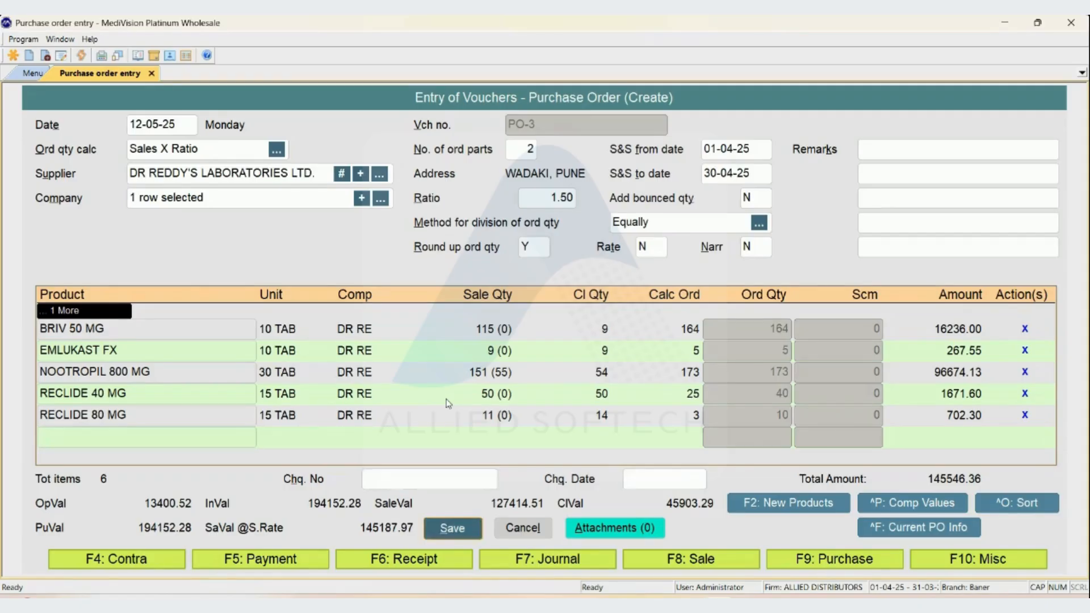
{"action": "key", "text": "Return"}
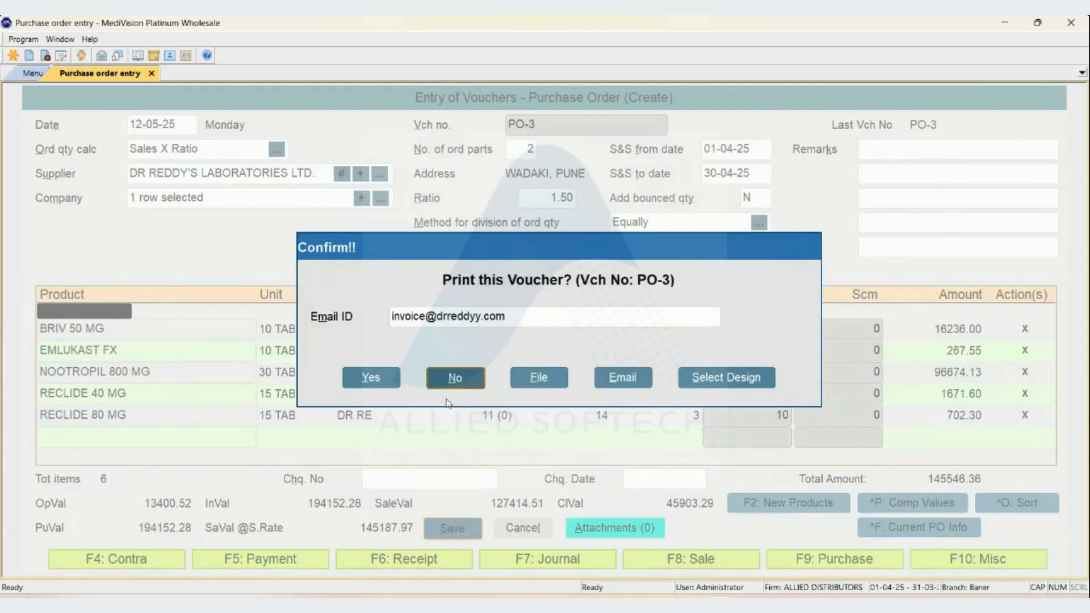
Step: Examine the output choices for the saved voucher: Yes, No, File, Email and Select Design
{"action": "key", "text": "Right"}
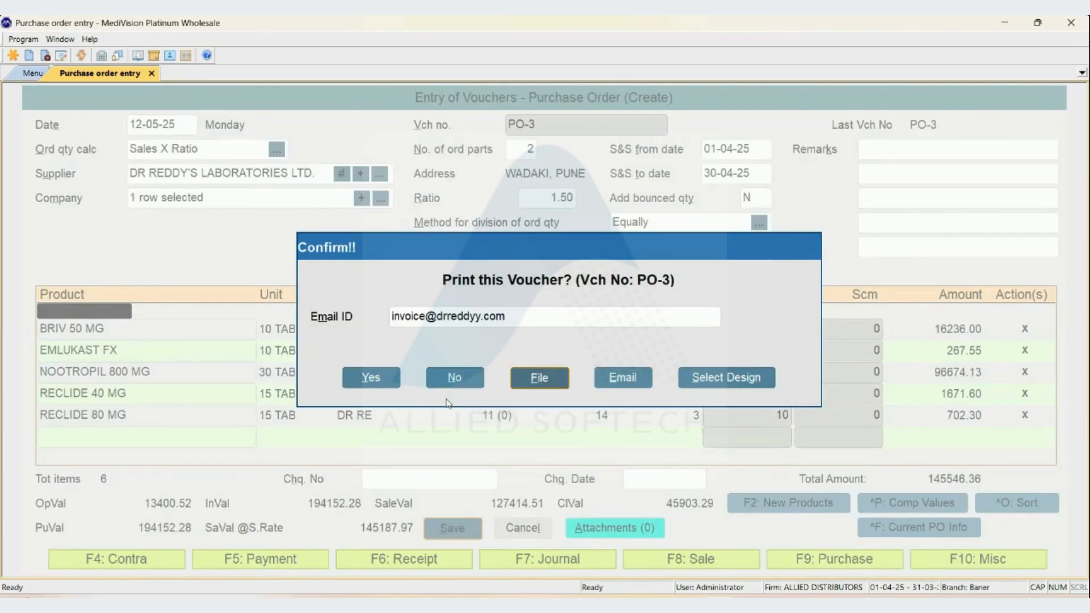
{"action": "key", "text": "Right"}
{"action": "key", "text": "Right"}
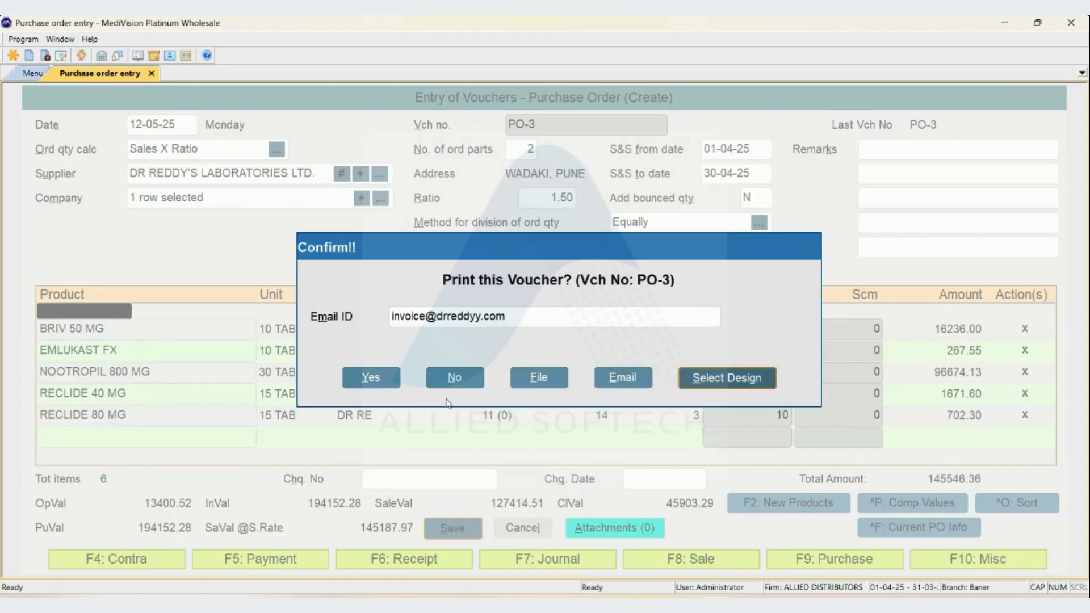
{"action": "key", "text": "Left"}
{"action": "key", "text": "Left"}
{"action": "key", "text": "Left"}
{"action": "key", "text": "Left"}
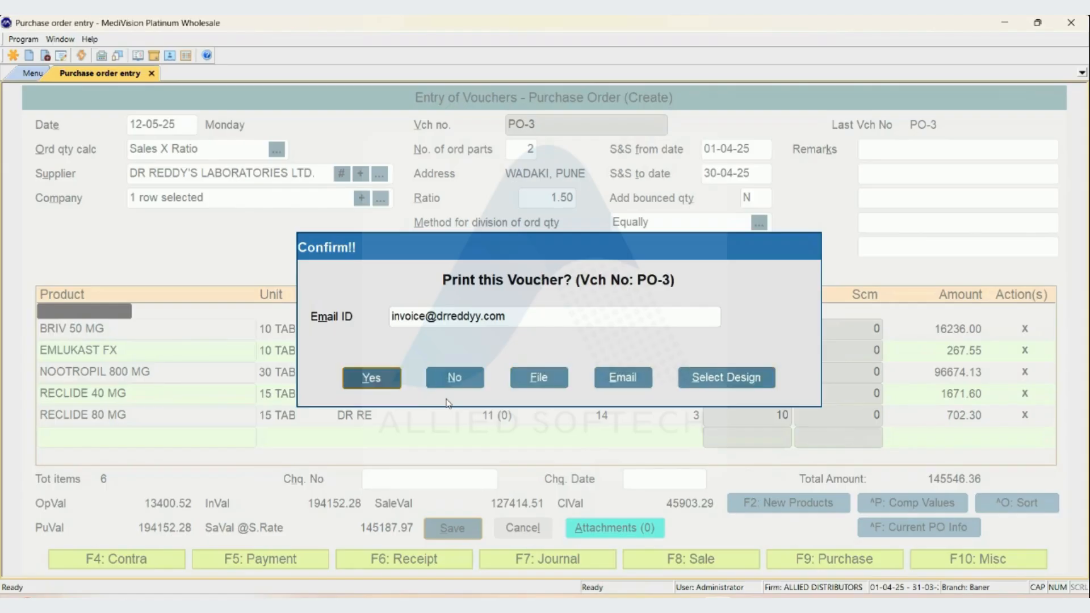
{"action": "key", "text": "Right"}
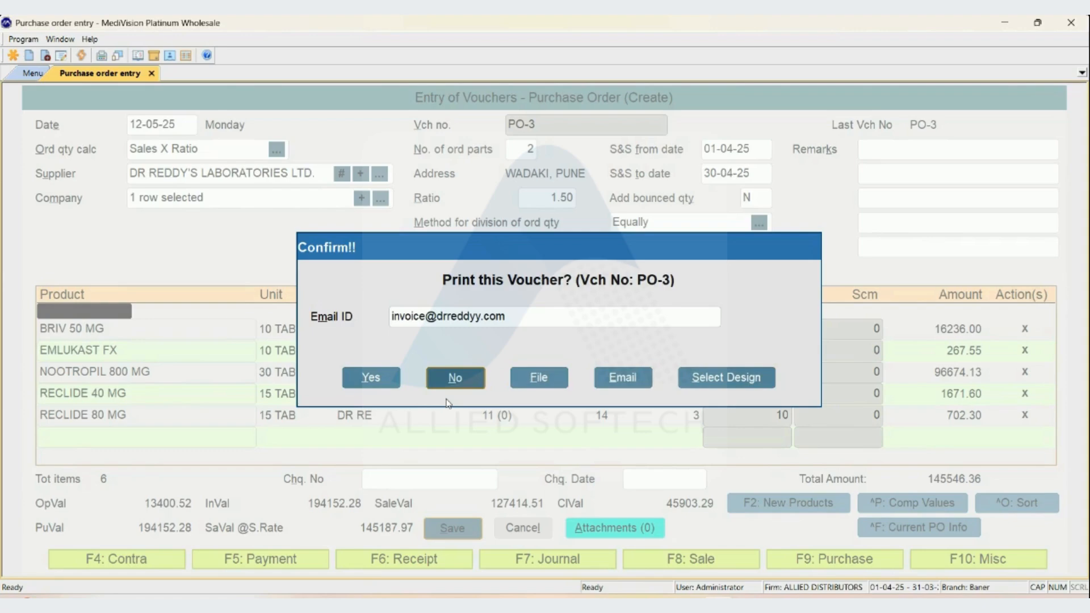
{"action": "key", "text": "Right"}
{"action": "key", "text": "Right"}
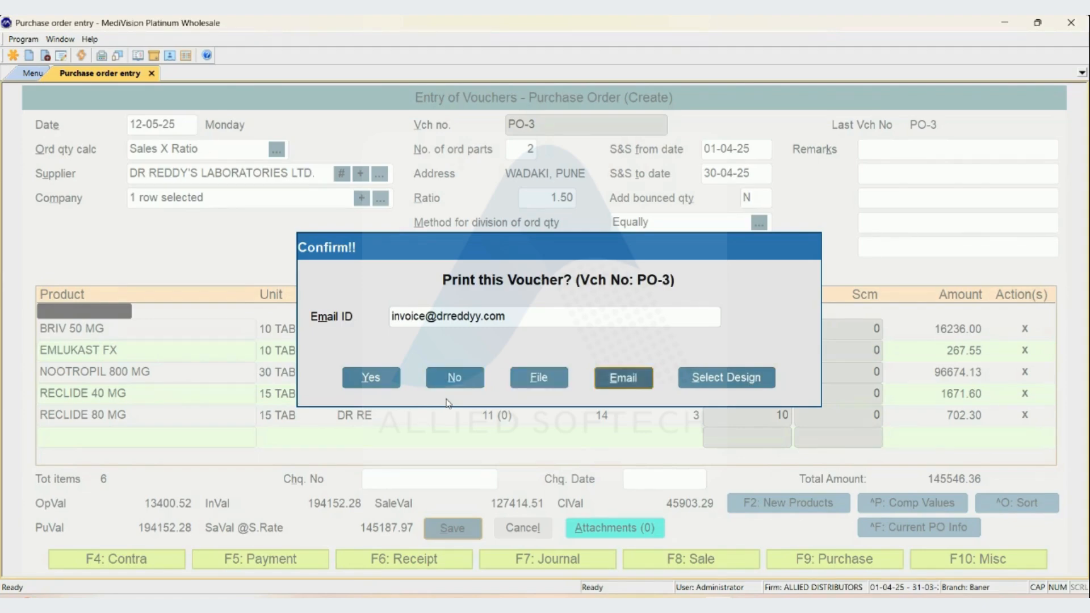
Step: Keep the supplier's e-mail address as filled in and choose to send the voucher by Email
{"action": "key", "text": "Left"}
{"action": "key", "text": "Left"}
{"action": "key", "text": "Left"}
{"action": "key", "text": "Left"}
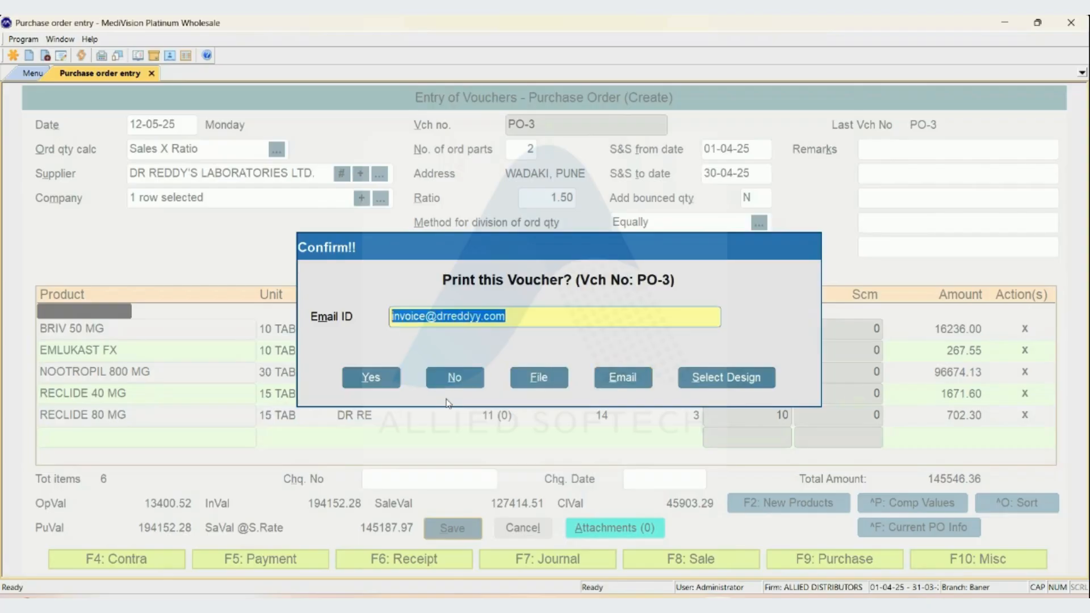
{"action": "key", "text": "Return"}
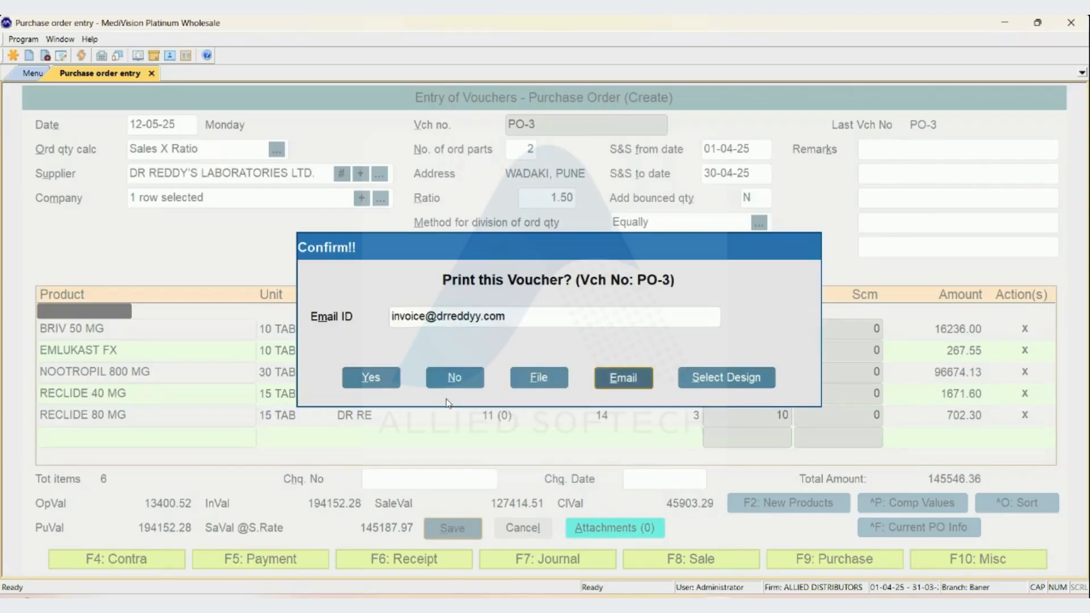
{"action": "key", "text": "Return"}
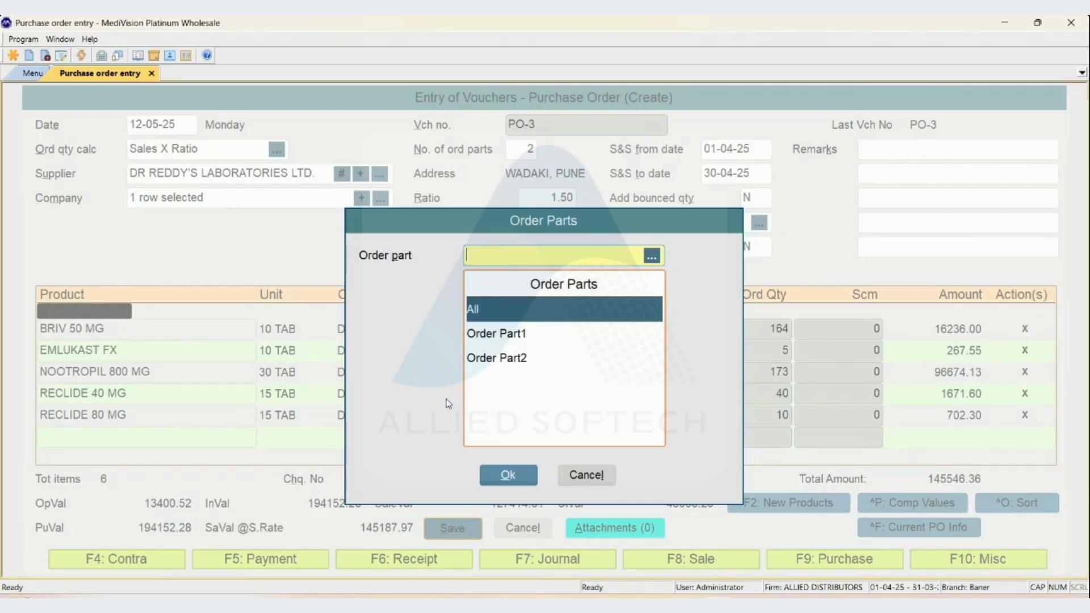
Step: Look through All, Order Part1 and Order Part2, choose Order Part1 as the part to email, and confirm it
{"action": "key", "text": "Down"}
{"action": "key", "text": "Down"}
{"action": "key", "text": "Up"}
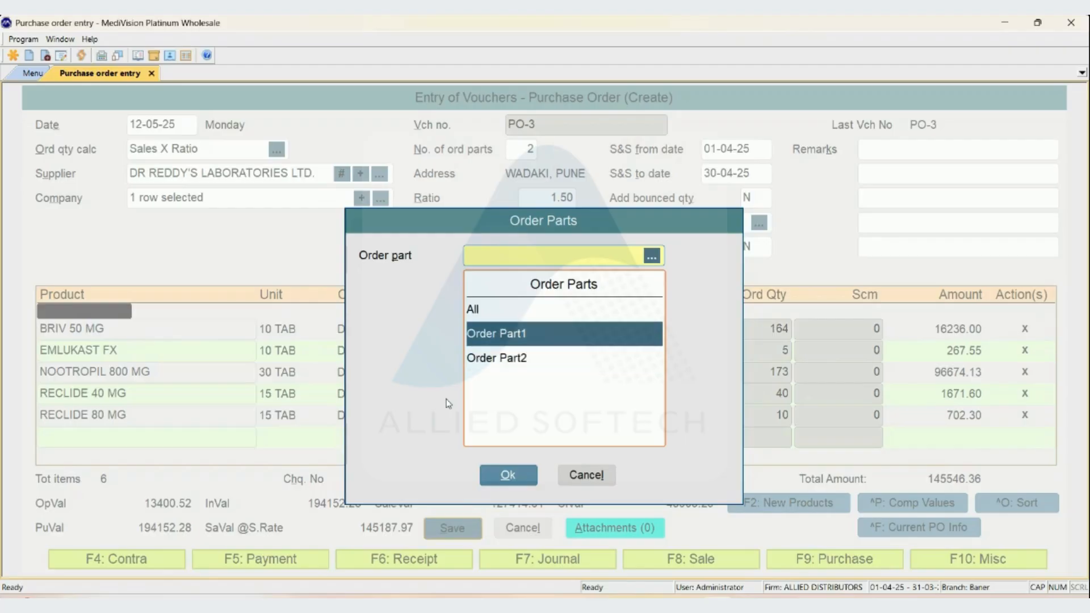
{"action": "key", "text": "Down"}
{"action": "key", "text": "Up"}
{"action": "key", "text": "Up"}
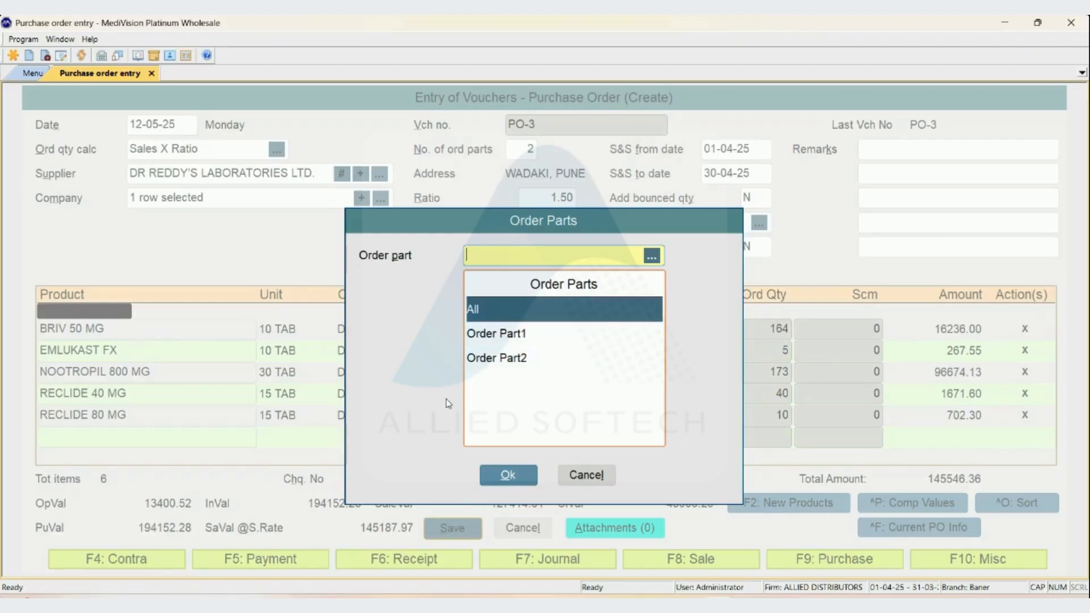
{"action": "key", "text": "Down"}
{"action": "key", "text": "Down"}
{"action": "key", "text": "Up"}
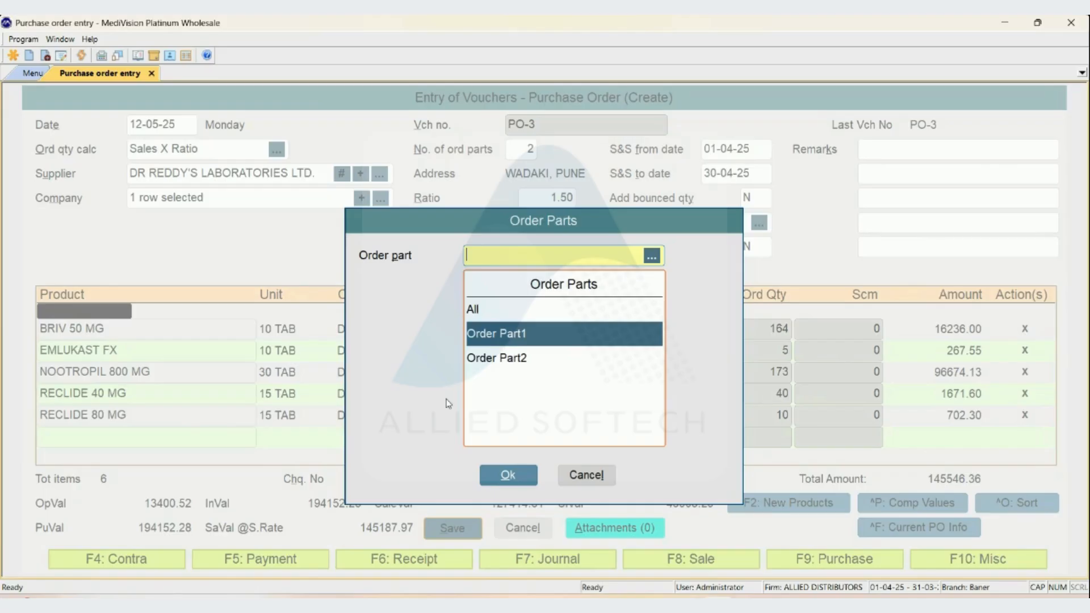
{"action": "key", "text": "Return"}
{"action": "key", "text": "Return"}
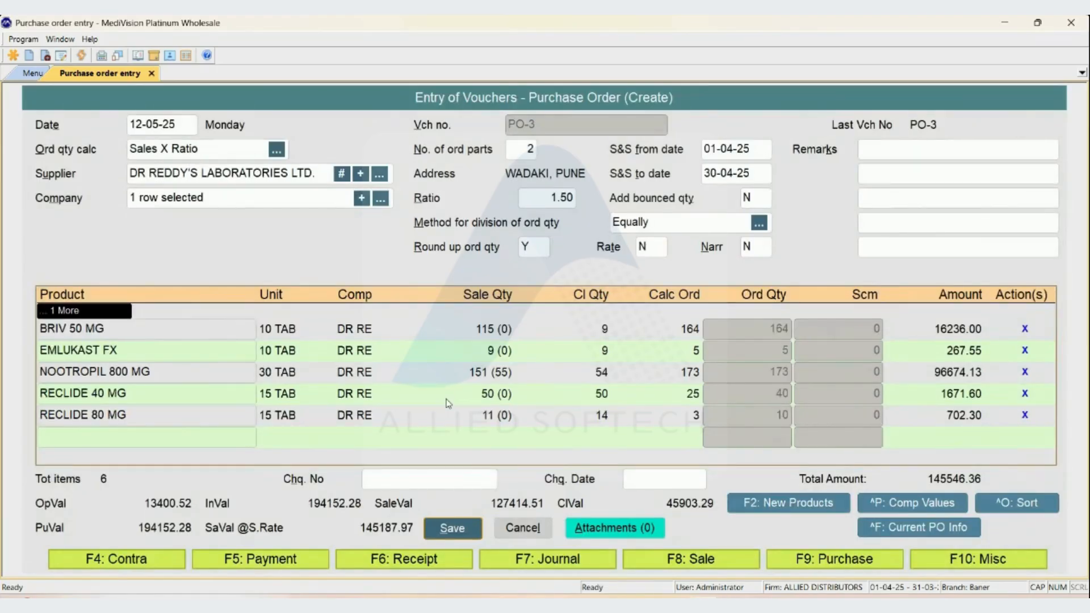
{"action": "key", "text": "Return"}
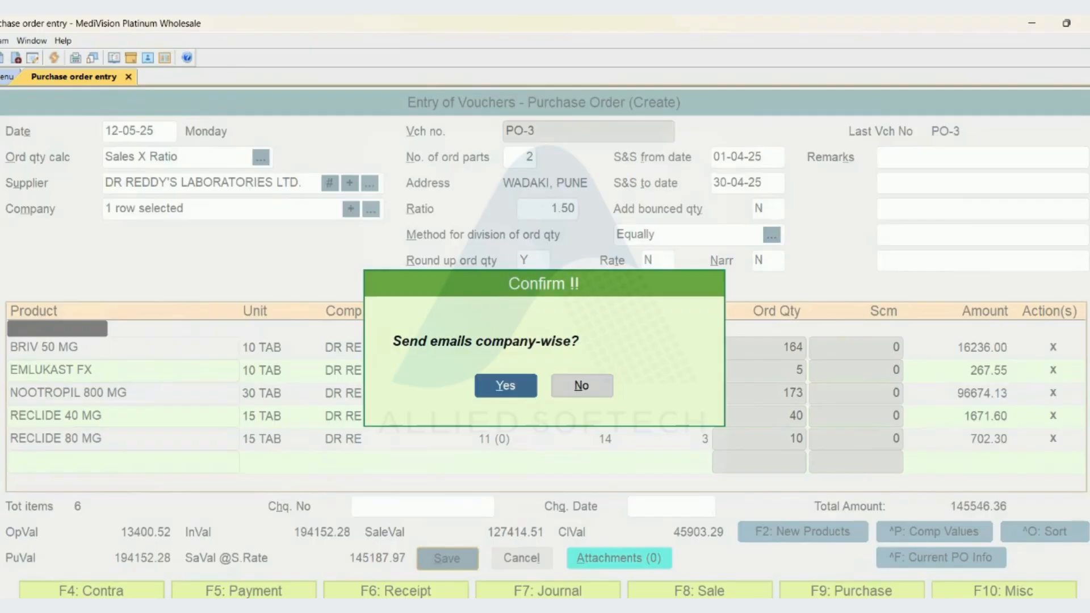
Step: Decline sending the emails company-wise and close the purchase order entry back to the main menu
{"action": "key", "text": "Right"}
{"action": "key", "text": "Left"}
{"action": "key", "text": "Right"}
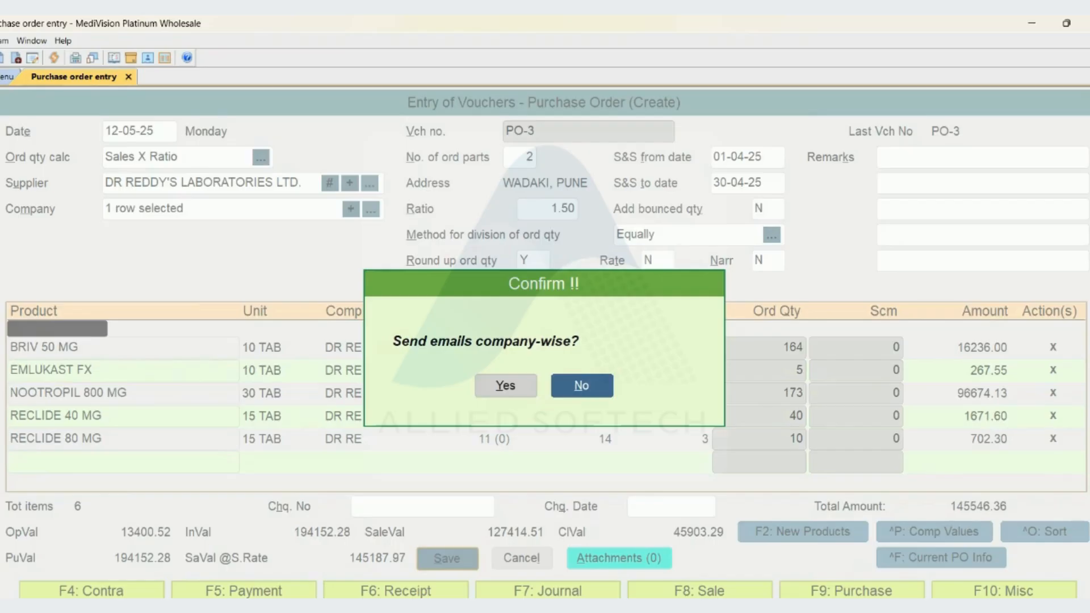
{"action": "key", "text": "Left"}
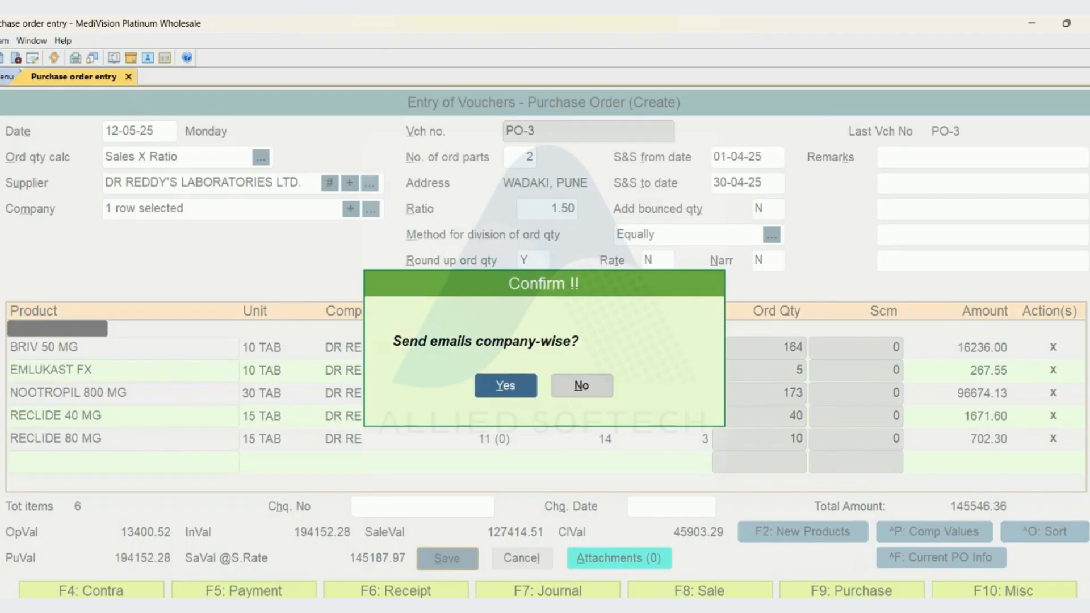
{"action": "key", "text": "Right"}
{"action": "key", "text": "Return"}
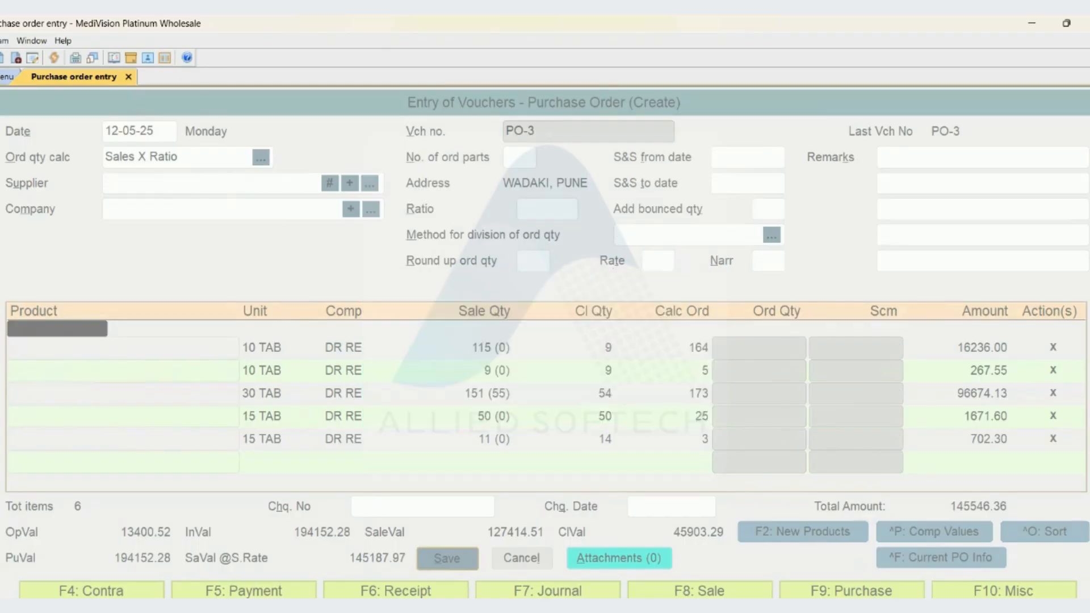
{"action": "key", "text": "Return"}
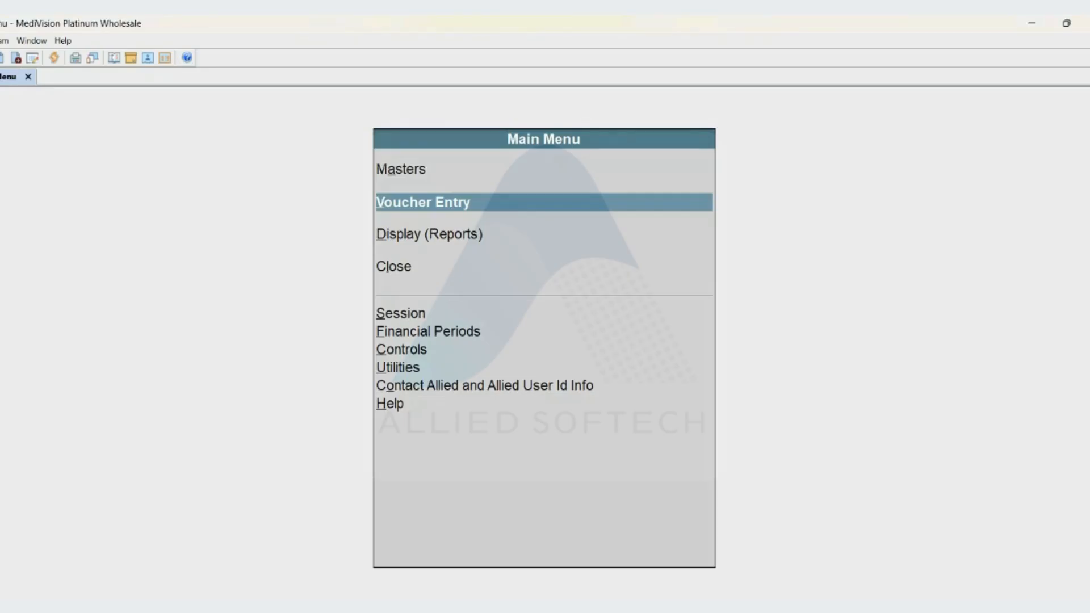
Step: Open the voucher edit options and choose voucher type Purchase order with action Edit / View, leaving the voucher number blank
{"action": "key", "text": "F12"}
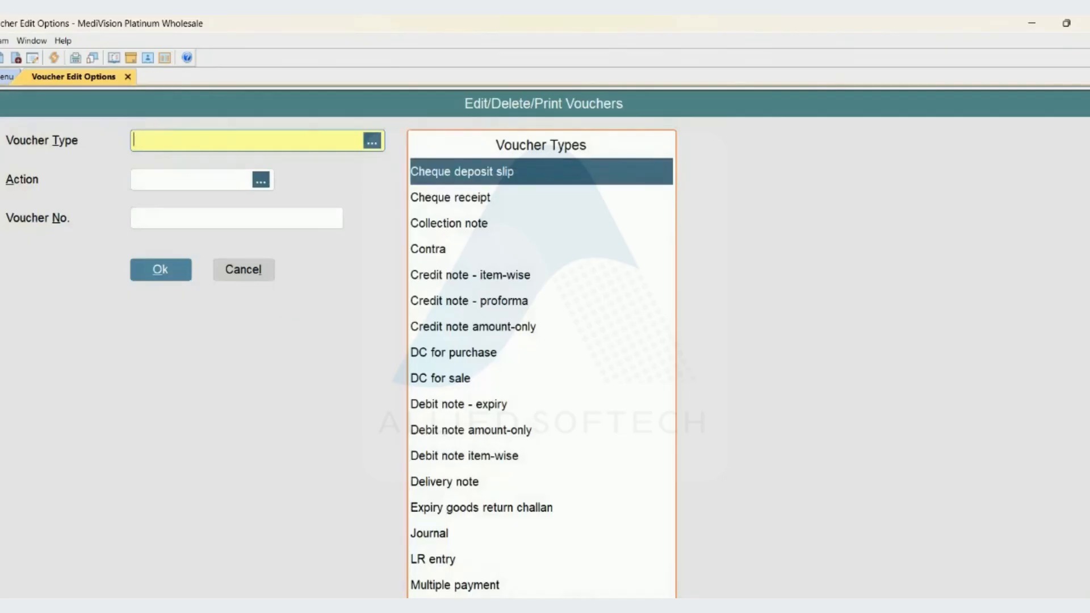
{"action": "type", "text": "PUR"}
{"action": "key", "text": "Down"}
{"action": "key", "text": "Down"}
{"action": "key", "text": "Down"}
{"action": "key", "text": "Down"}
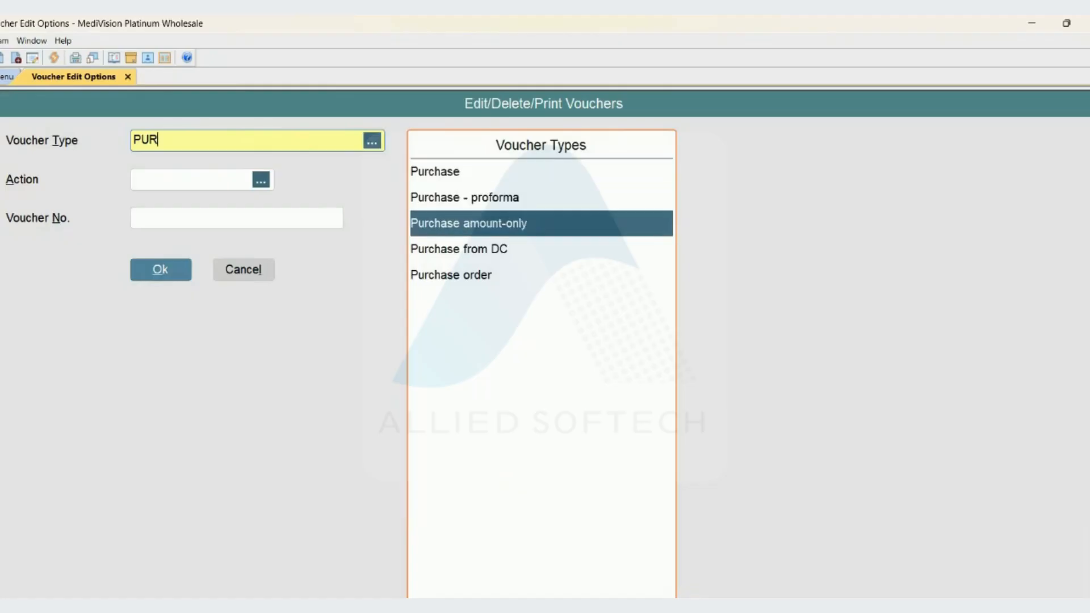
{"action": "key", "text": "Return"}
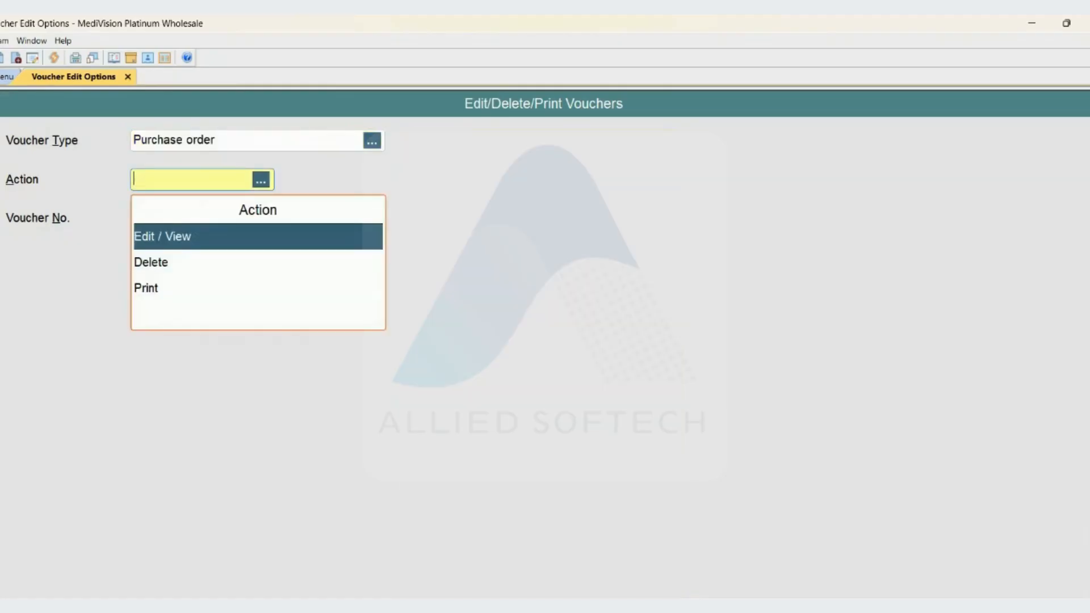
{"action": "key", "text": "Return"}
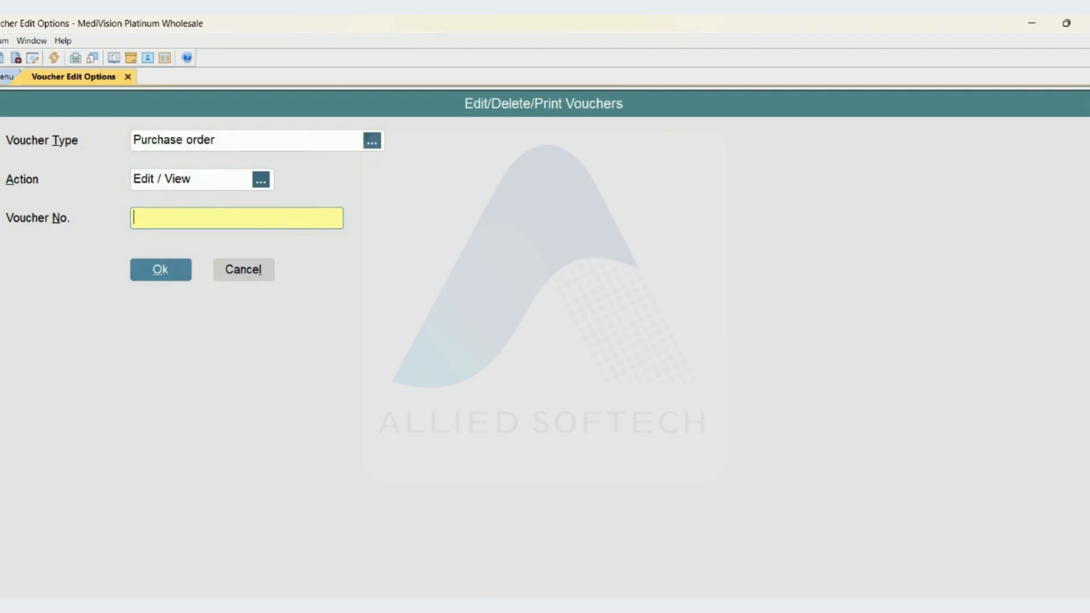
{"action": "key", "text": "Return"}
{"action": "key", "text": "Return"}
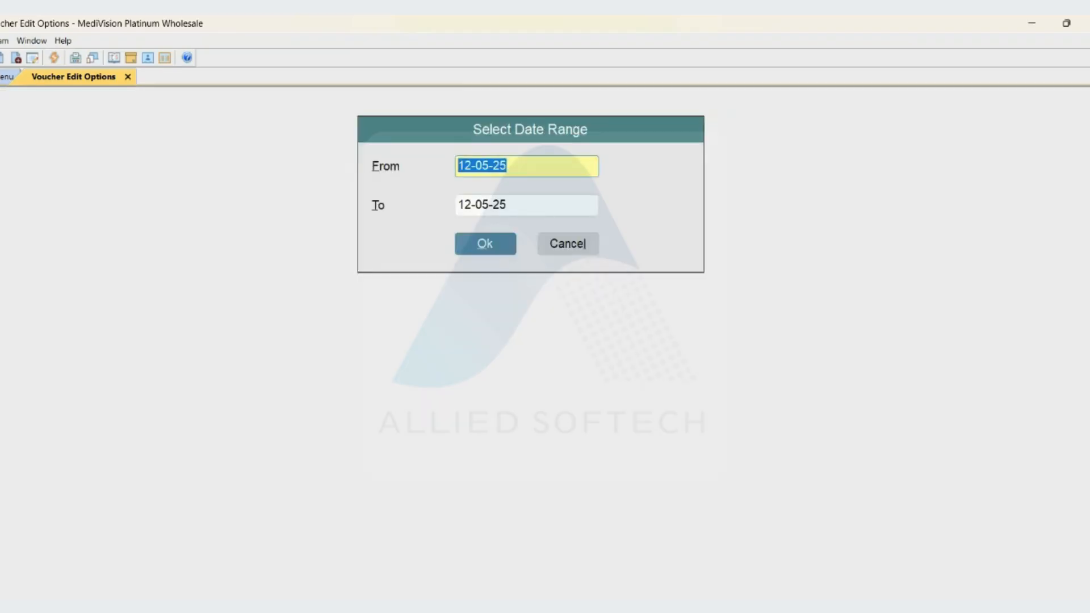
Step: List the purchase orders dated from 28-04-25 to 28-04-25
{"action": "key", "text": "BackSpace"}
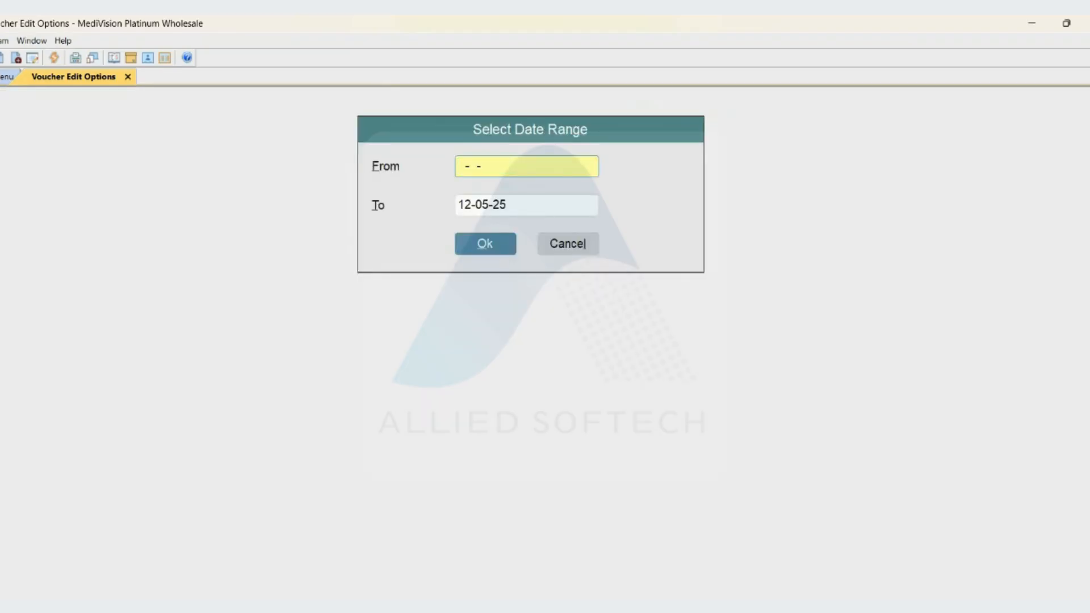
{"action": "type", "text": "28-04"}
{"action": "key", "text": "Return"}
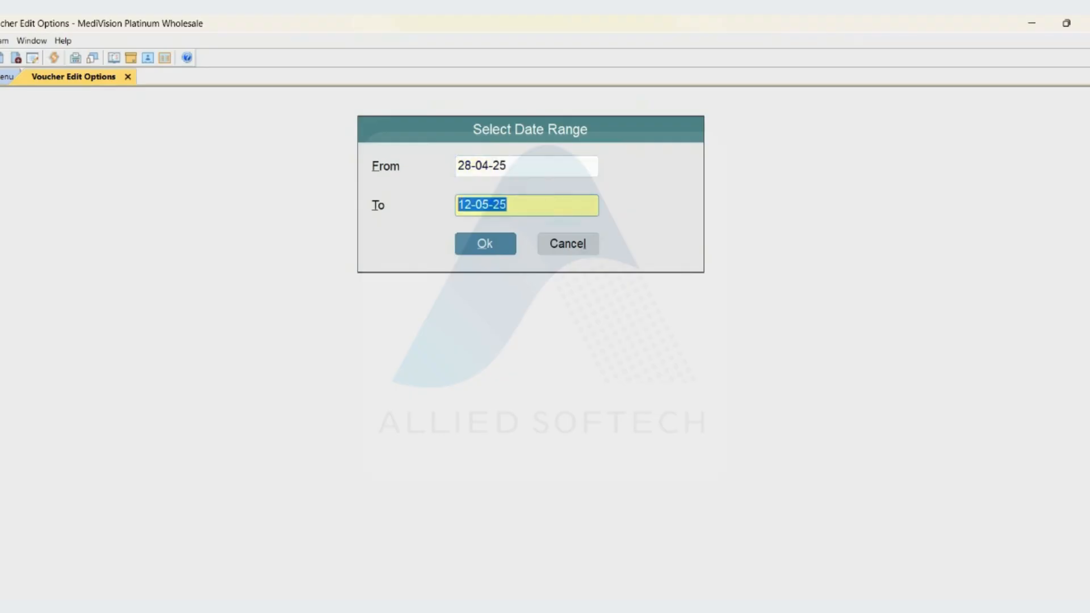
{"action": "type", "text": "2804"}
{"action": "key", "text": "Return"}
{"action": "key", "text": "Return"}
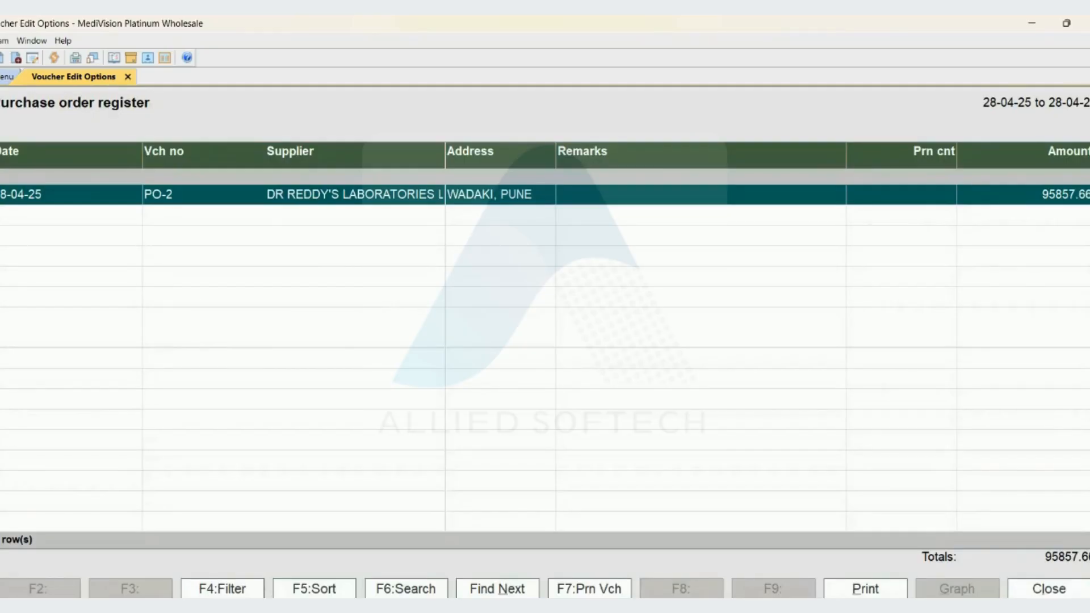
Step: Open purchase order PO-2 for editing and agree to retrieve stock and sales details for all its products
{"action": "key", "text": "Return"}
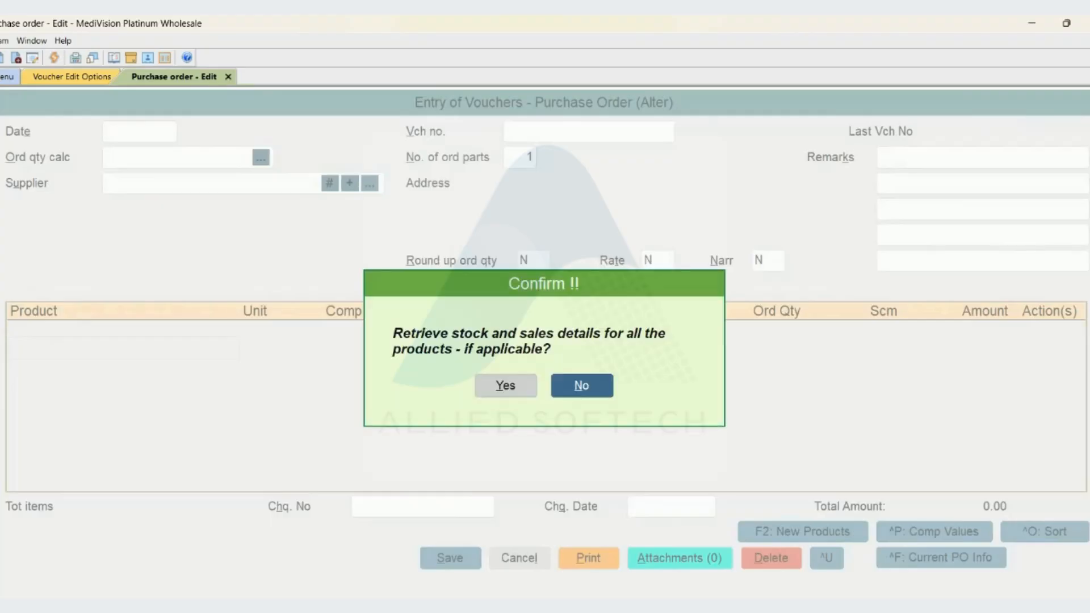
{"action": "key", "text": "Left"}
{"action": "key", "text": "Return"}
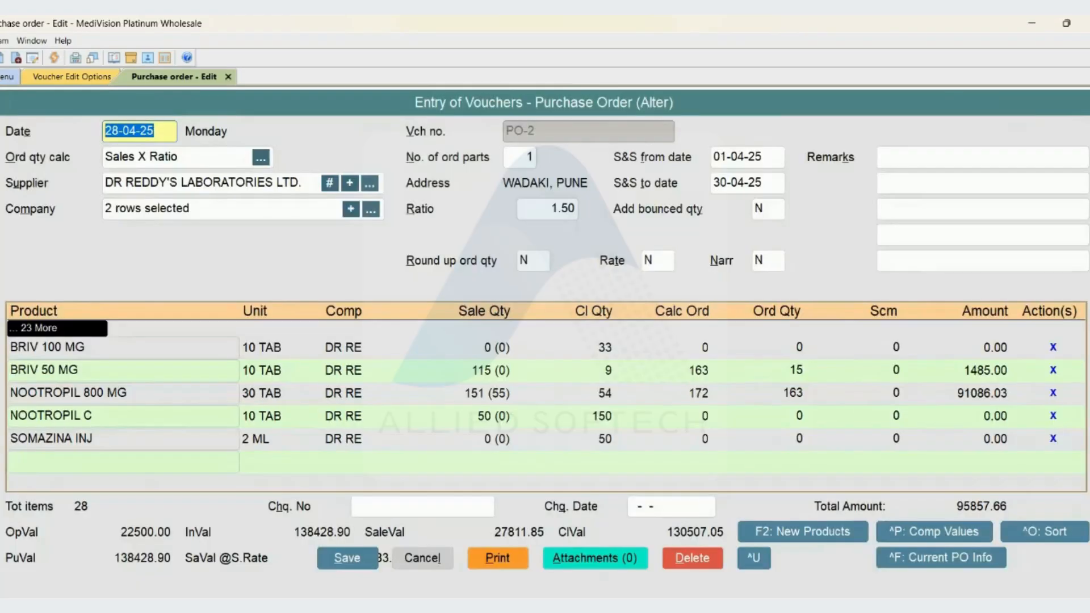
Step: Go through the order's header and remarks fields down to the blank product row, keeping every value as filled in
{"action": "key", "text": "Return"}
{"action": "key", "text": "Return"}
{"action": "key", "text": "Return"}
{"action": "key", "text": "Return"}
{"action": "key", "text": "Return"}
{"action": "key", "text": "Return"}
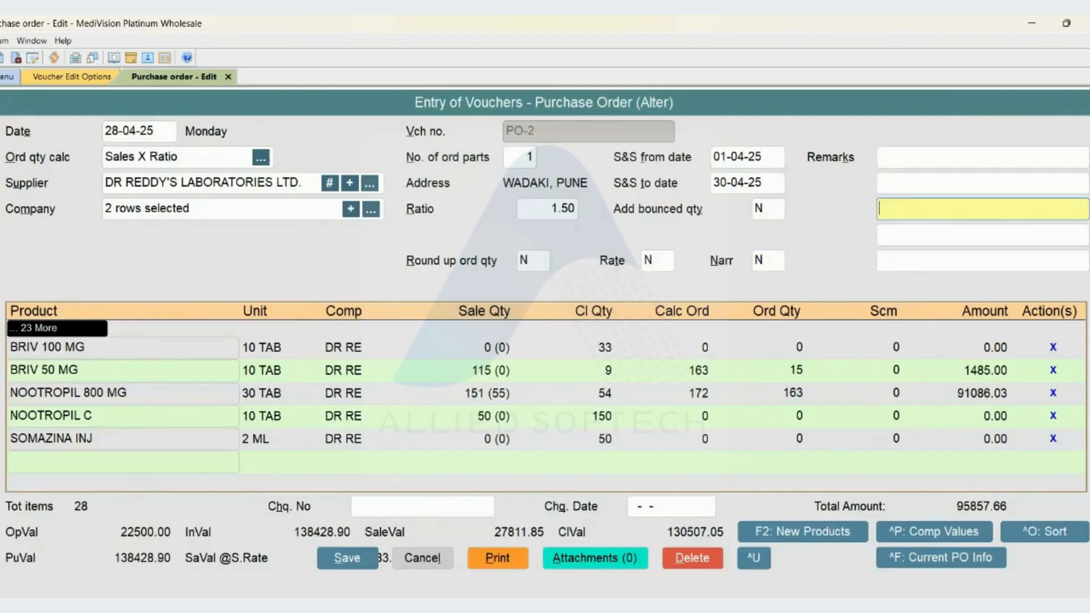
{"action": "key", "text": "Return"}
{"action": "key", "text": "Return"}
{"action": "key", "text": "Return"}
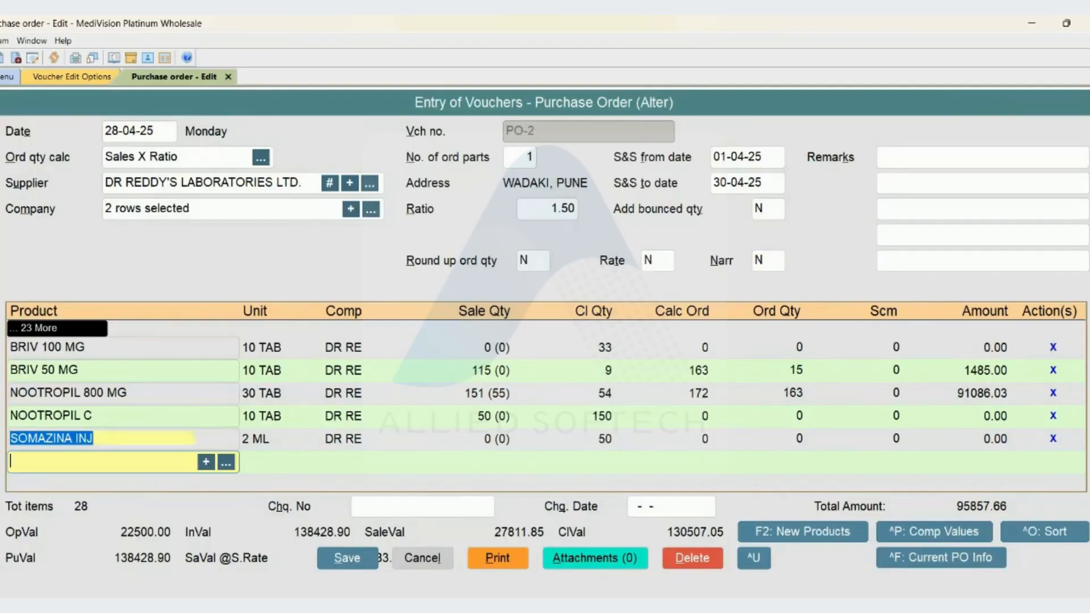
Step: Examine the SOMAZINA INJ row's order and scheme quantities without editing them, and return to the blank product row
{"action": "key", "text": "Up"}
{"action": "key", "text": "alt+d"}
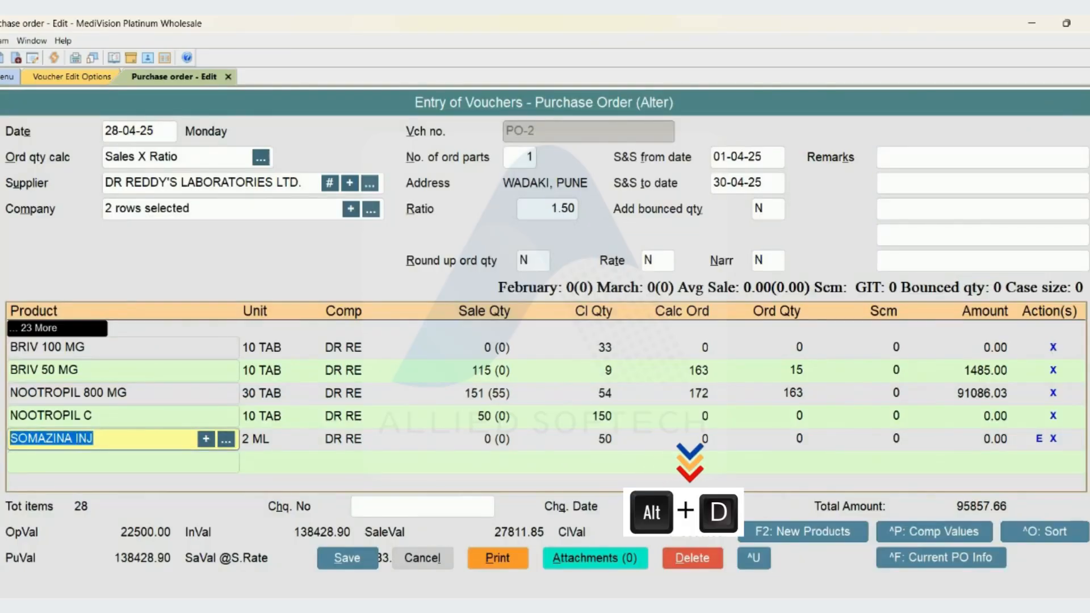
{"action": "key", "text": "Return"}
{"action": "key", "text": "Return"}
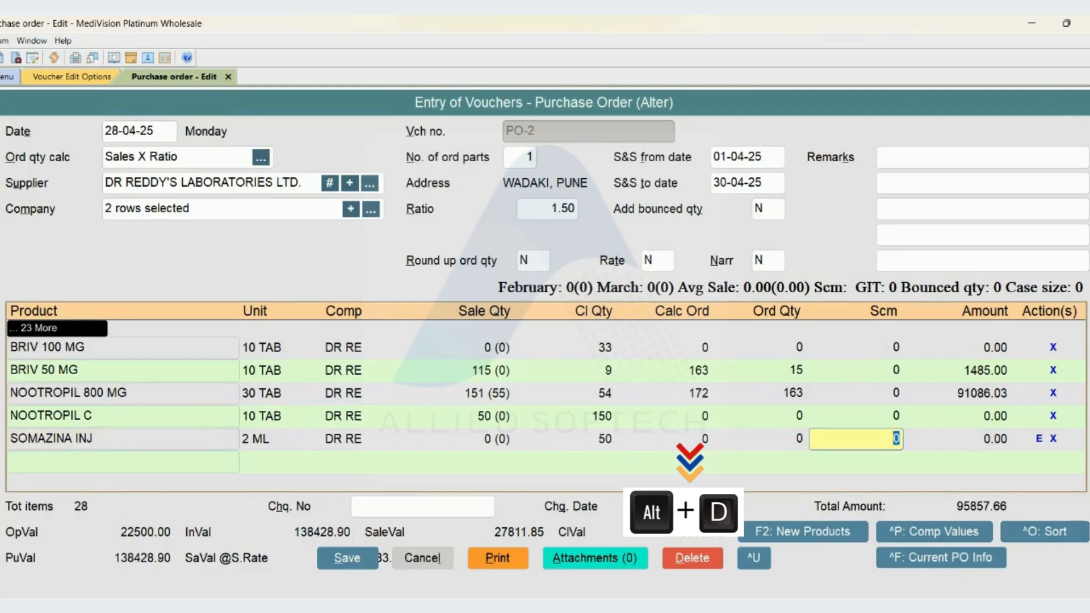
{"action": "key", "text": "Return"}
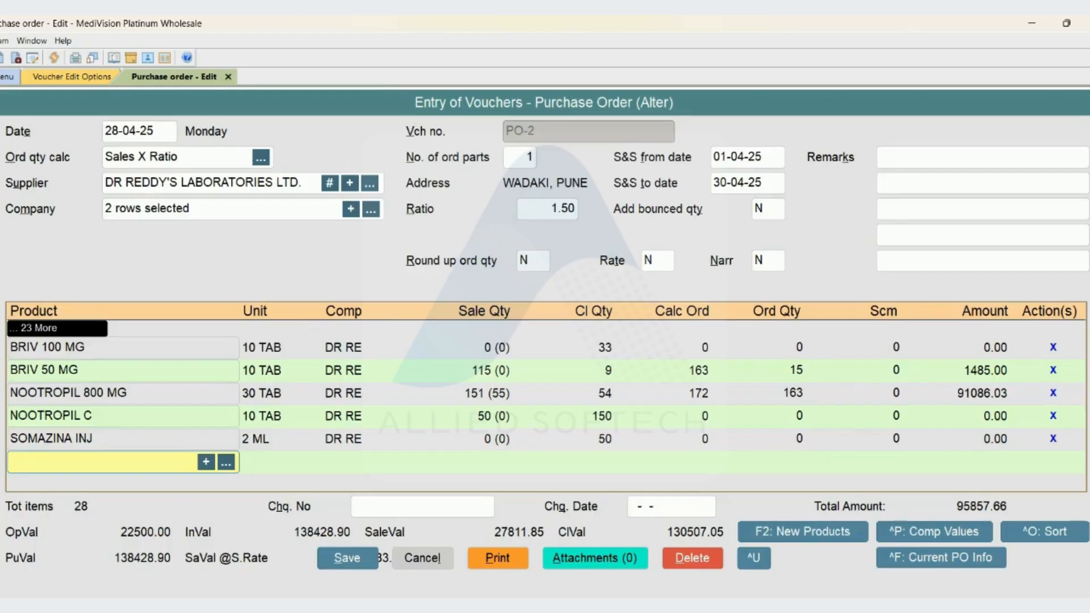
Step: Bring up the print choices for voucher PO-2, dismiss them without printing, and move on to the cheque number field
{"action": "key", "text": "alt+p"}
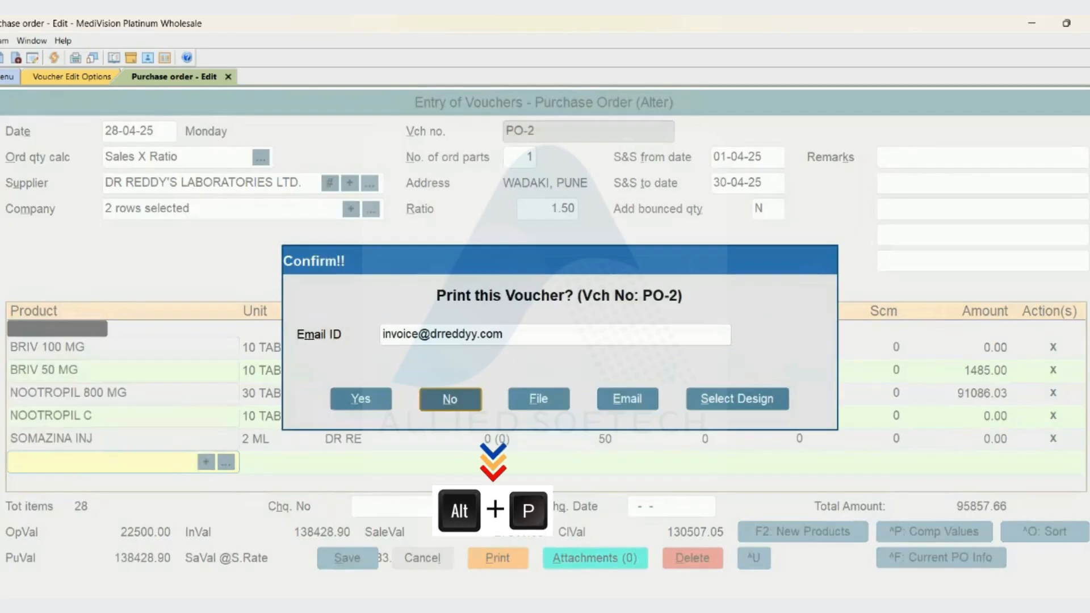
{"action": "key", "text": "Escape"}
{"action": "key", "text": "Return"}
Step: Request deletion of purchase order PO-2 and decline the confirmation with No
{"action": "key", "text": "alt+d"}
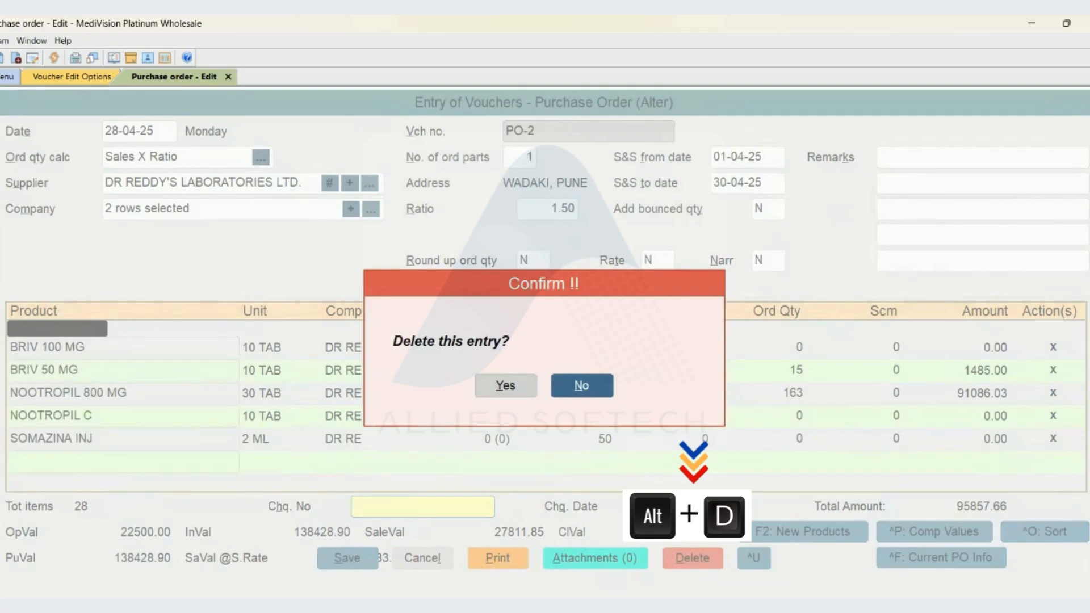
{"action": "key", "text": "Left"}
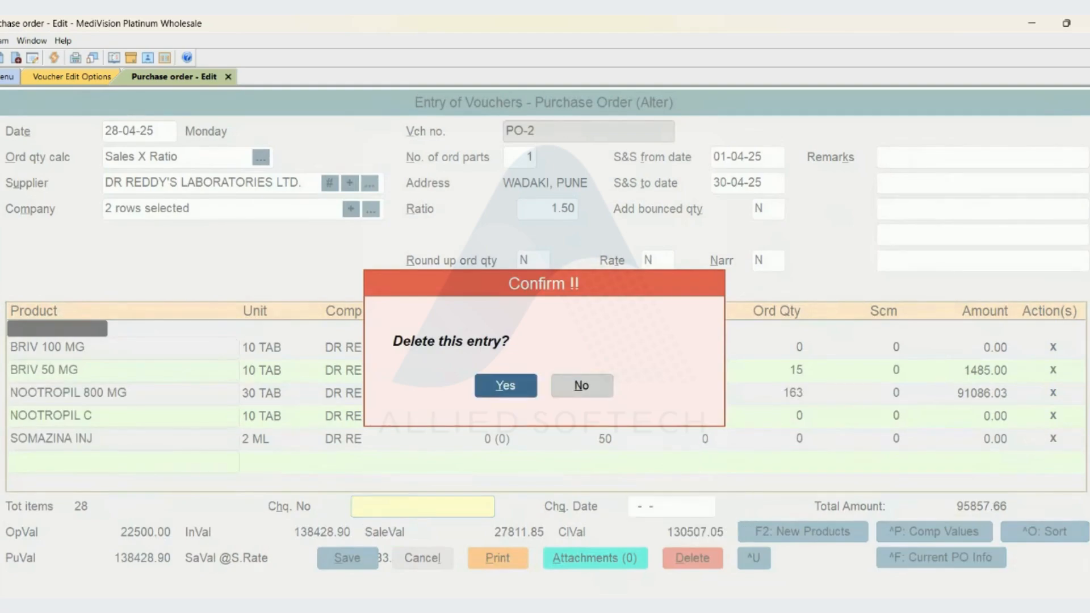
{"action": "key", "text": "Right"}
{"action": "key", "text": "Return"}
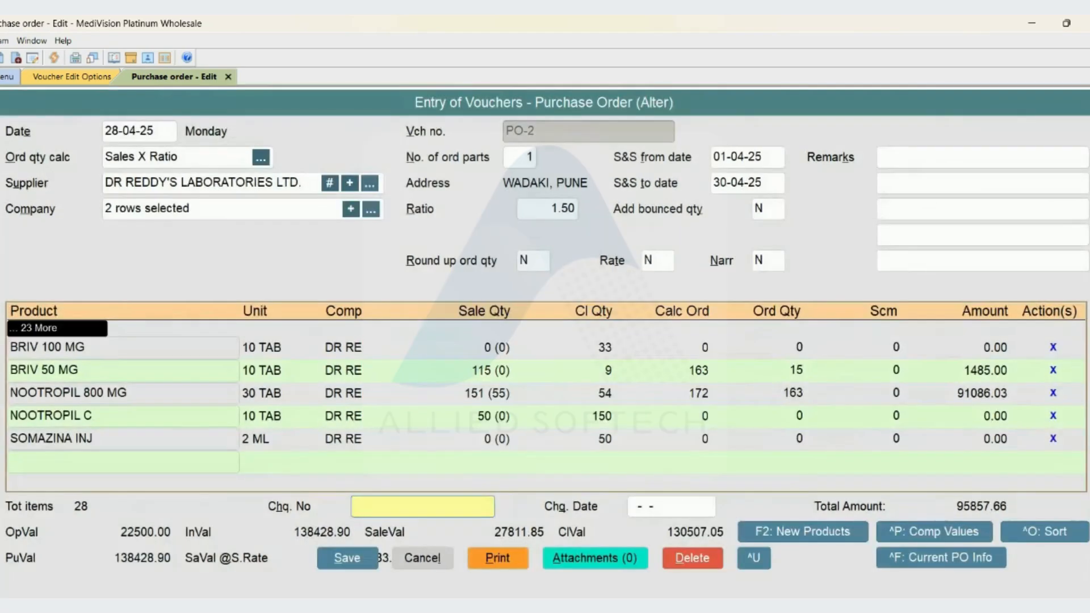